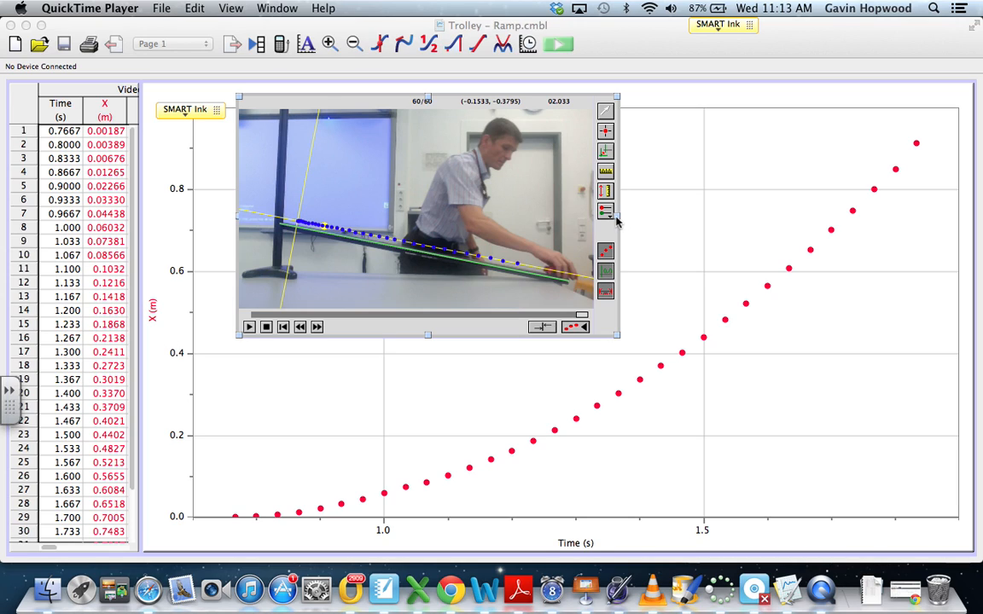
# Step: Enlarge the trolley video over the graph, replay it from the first frame, and shrink it again
pyautogui.moveTo(619, 218); pyautogui.dragTo(874, 517)
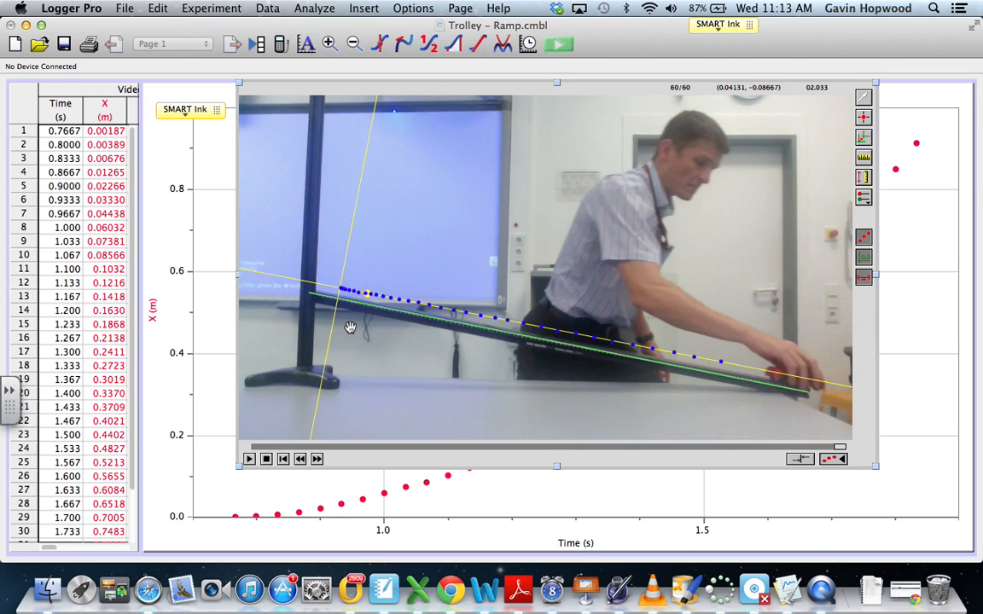
pyautogui.click(285, 459)
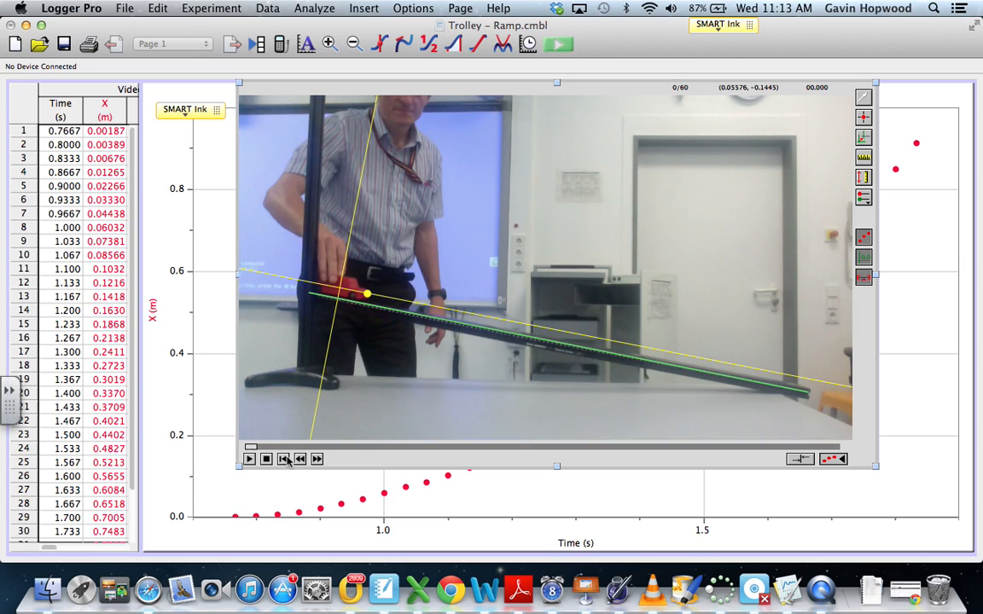
pyautogui.click(249, 459)
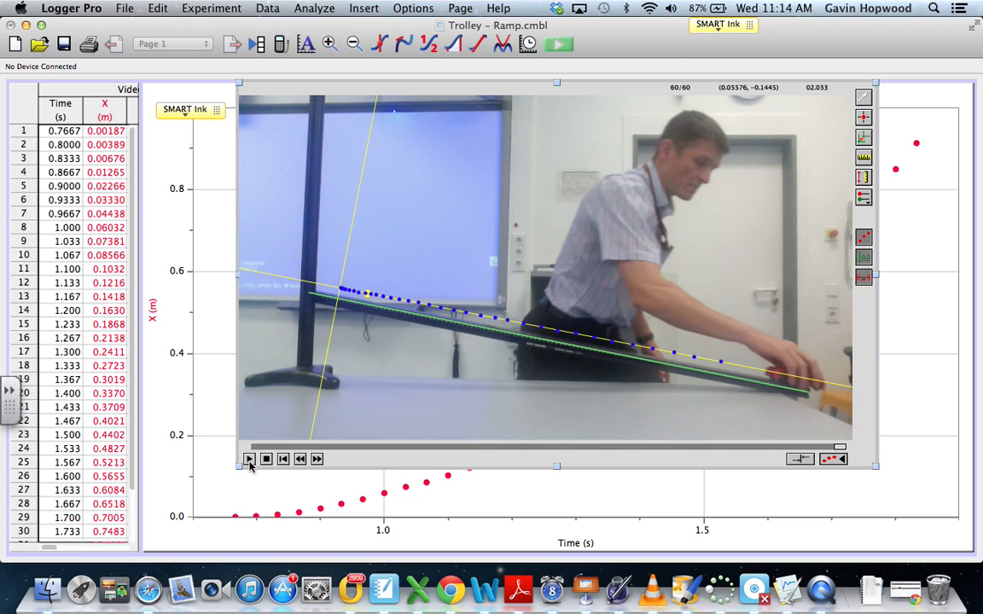
pyautogui.moveTo(877, 275); pyautogui.dragTo(519, 236)
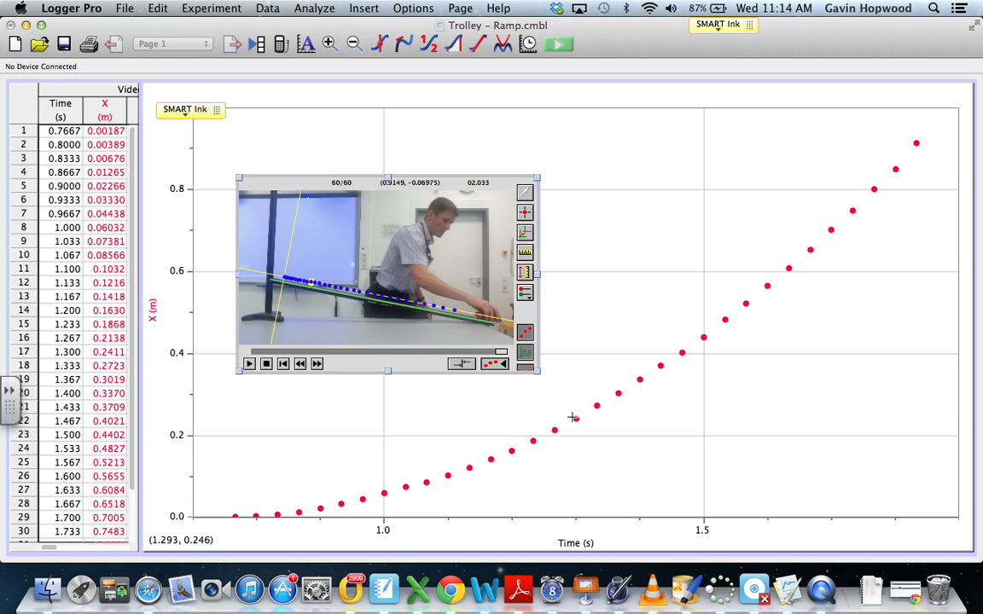
# Step: Quit Logger Pro without saving the Trolley - Ramp.cmbl file and close the Logger Pro folder window
pyautogui.click(65, 8)
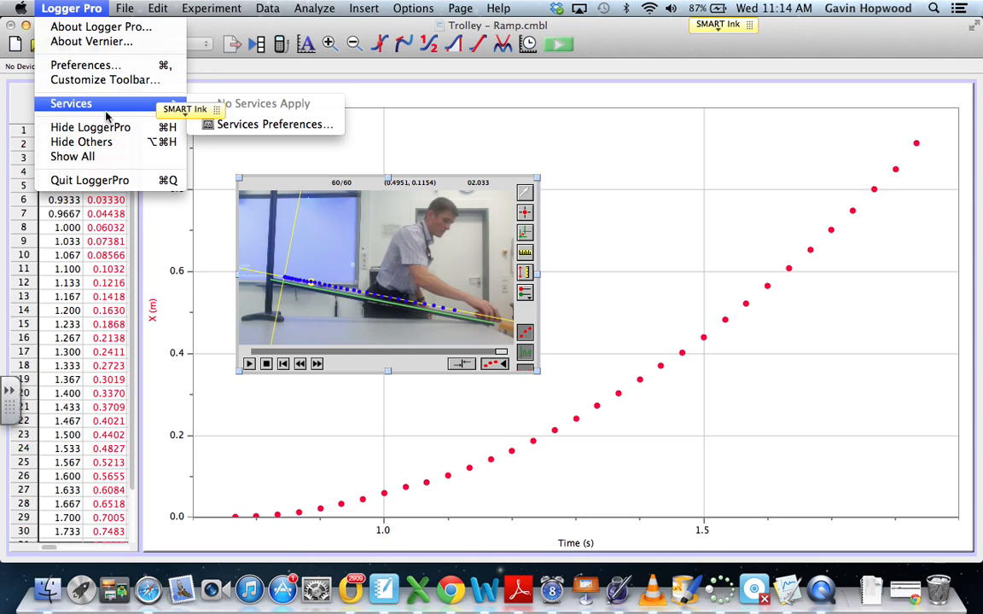
pyautogui.click(157, 114)
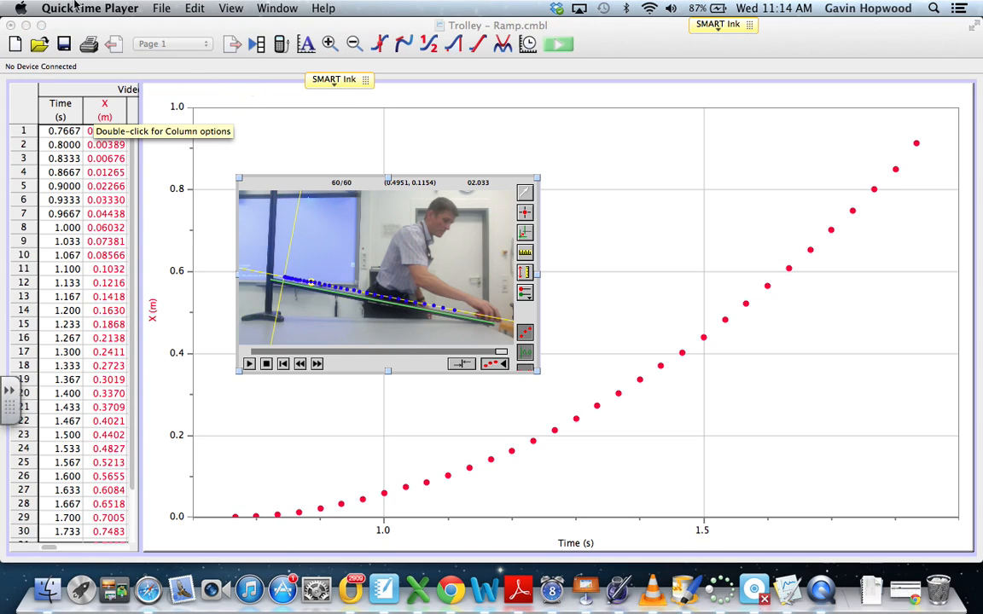
pyautogui.click(141, 101)
pyautogui.click(71, 8)
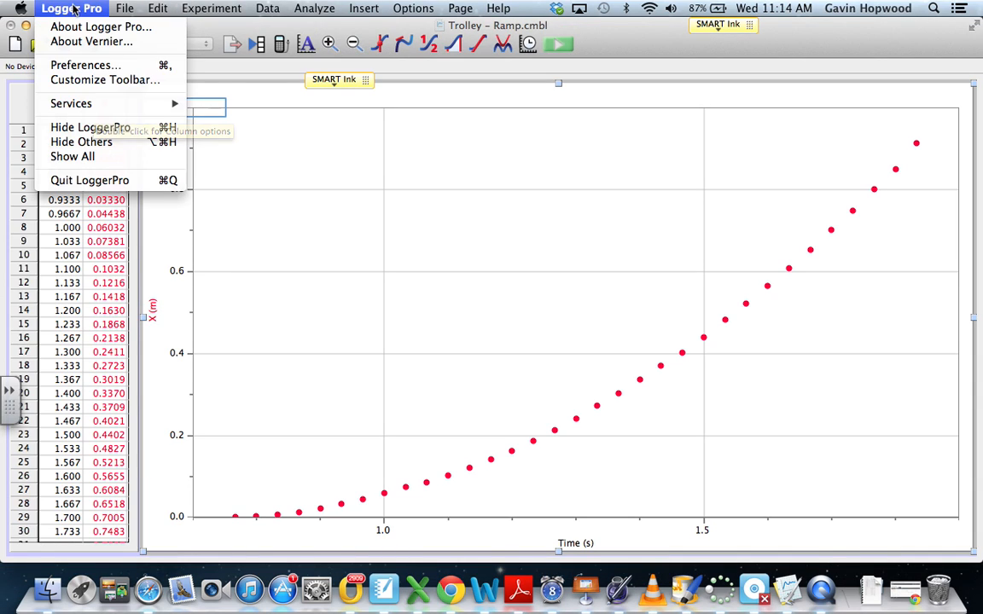
pyautogui.click(75, 180)
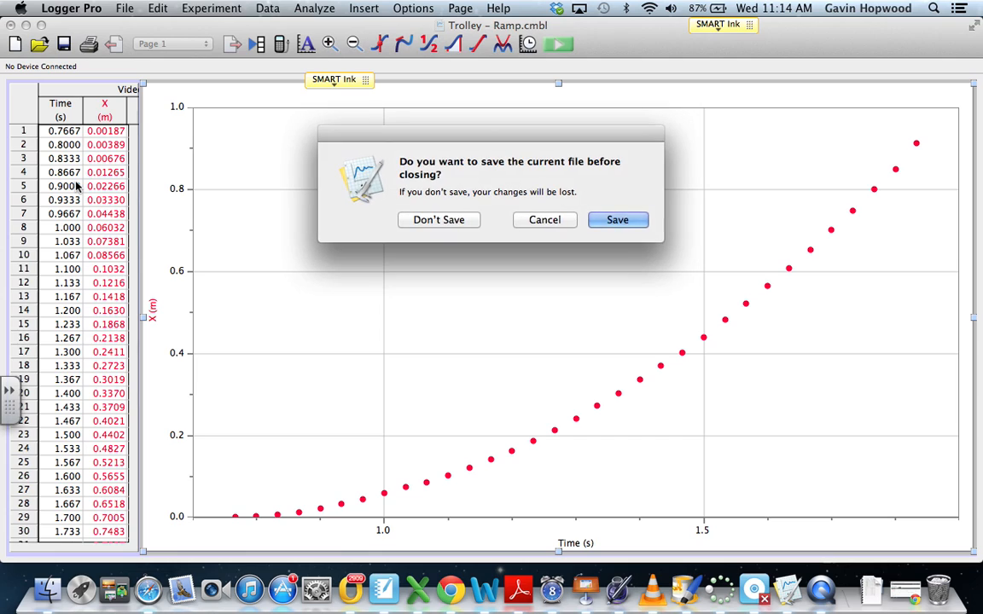
pyautogui.click(428, 220)
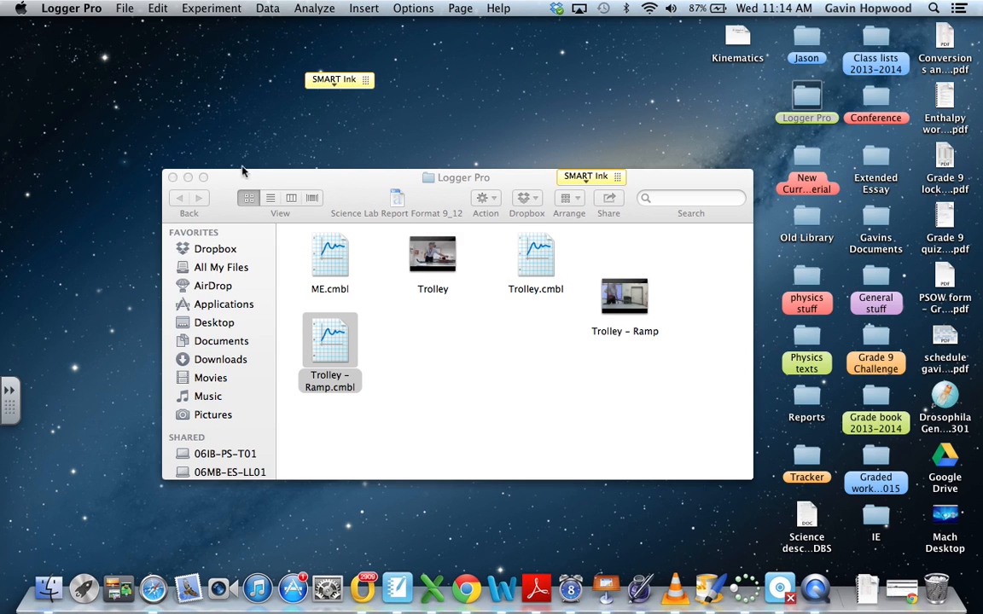
pyautogui.click(172, 178)
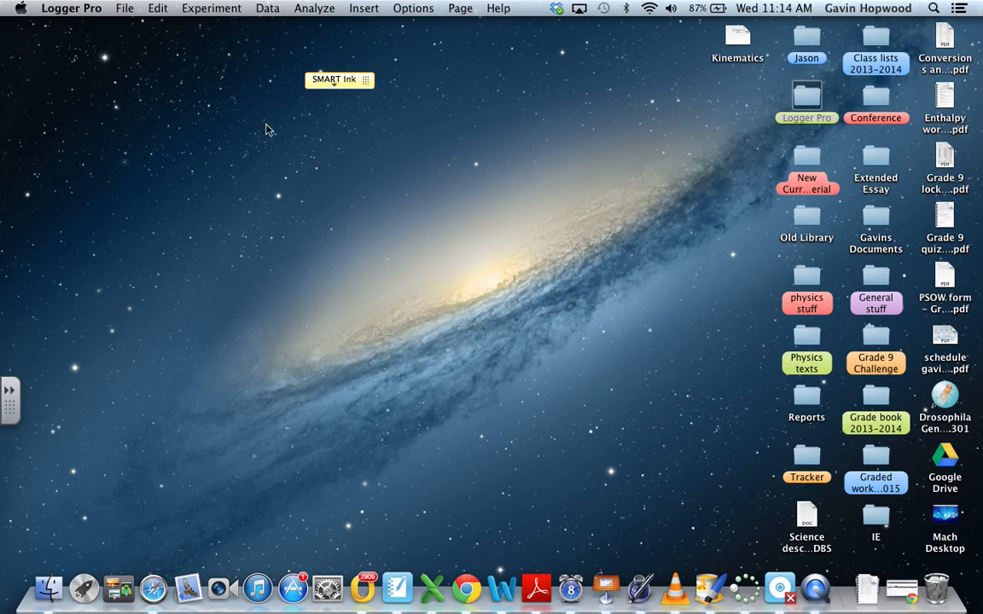
# Step: Find Logger Pro with a Spotlight search for "logger" and launch it with a blank document
pyautogui.click(932, 8)
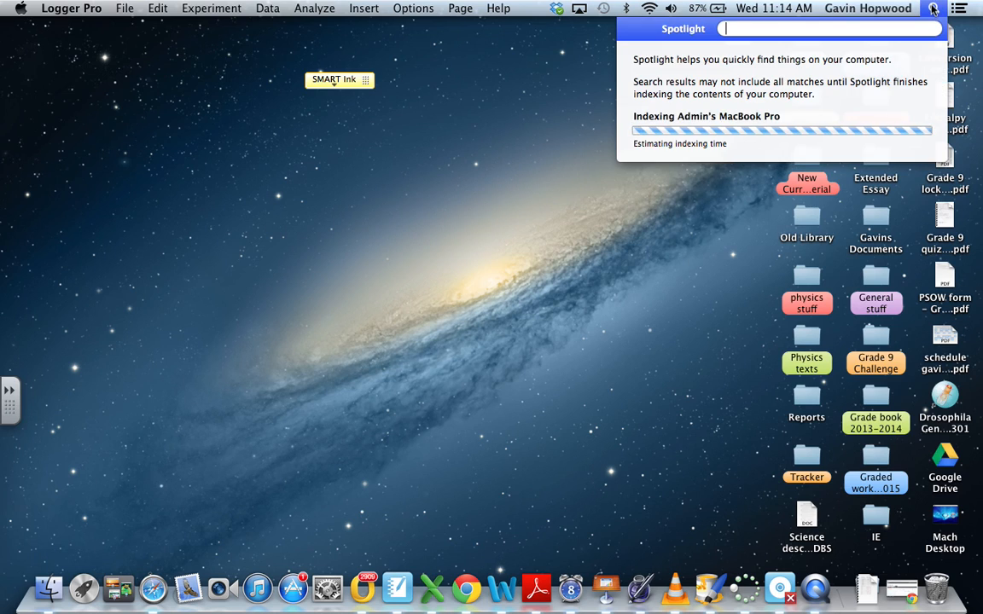
pyautogui.write('logger')
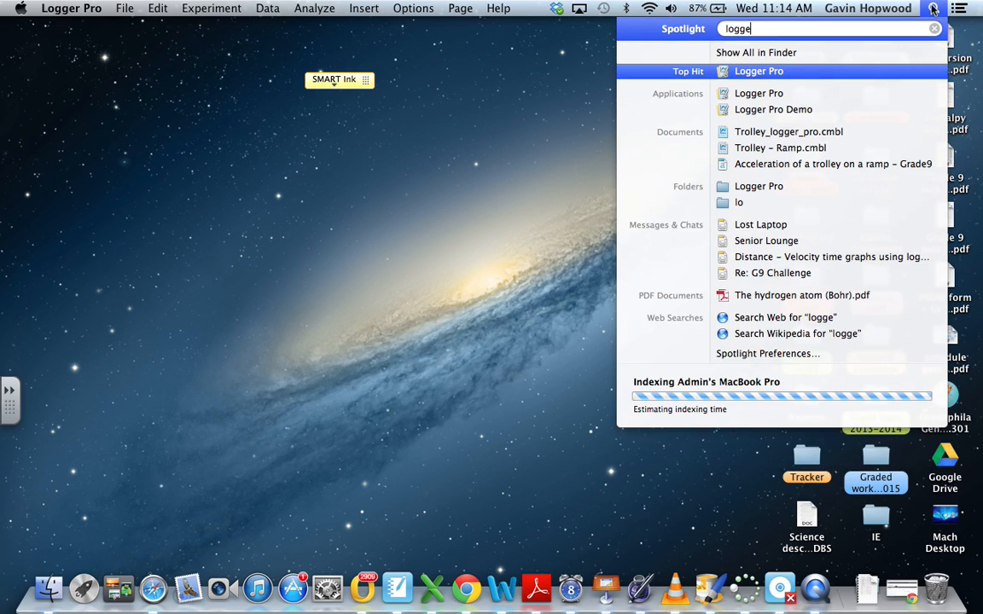
pyautogui.click(745, 71)
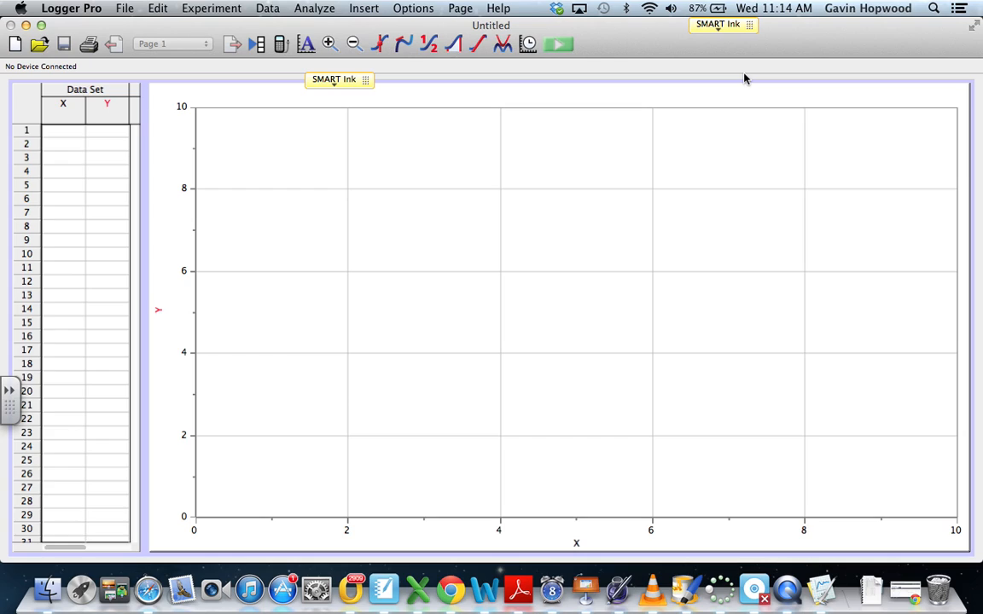
pyautogui.click(83, 128)
pyautogui.click(462, 243)
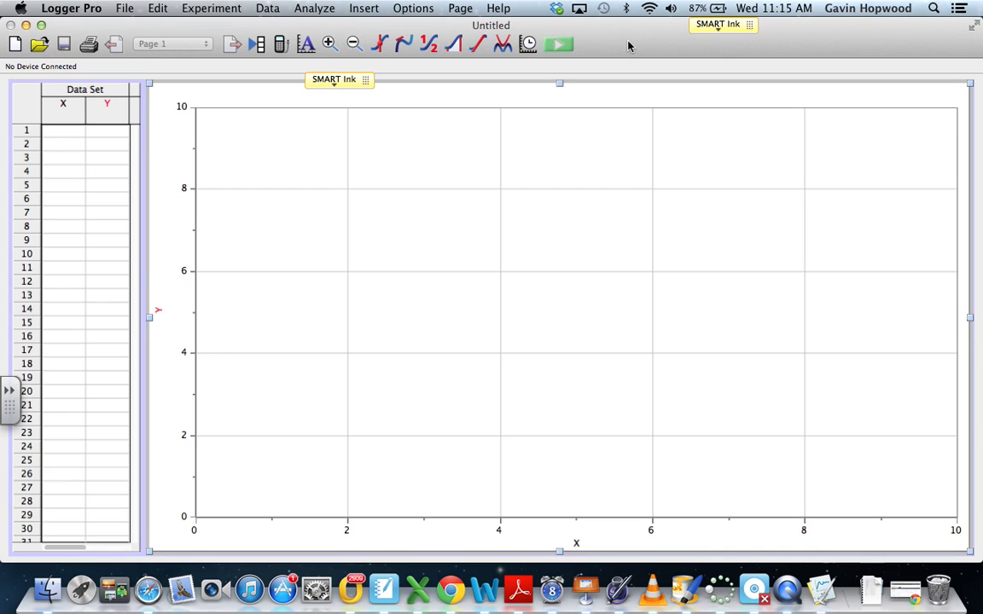
# Step: Insert the trolley-on-ramp movie from the Desktop's Logger Pro folder and place it clear of the data table
pyautogui.click(358, 9)
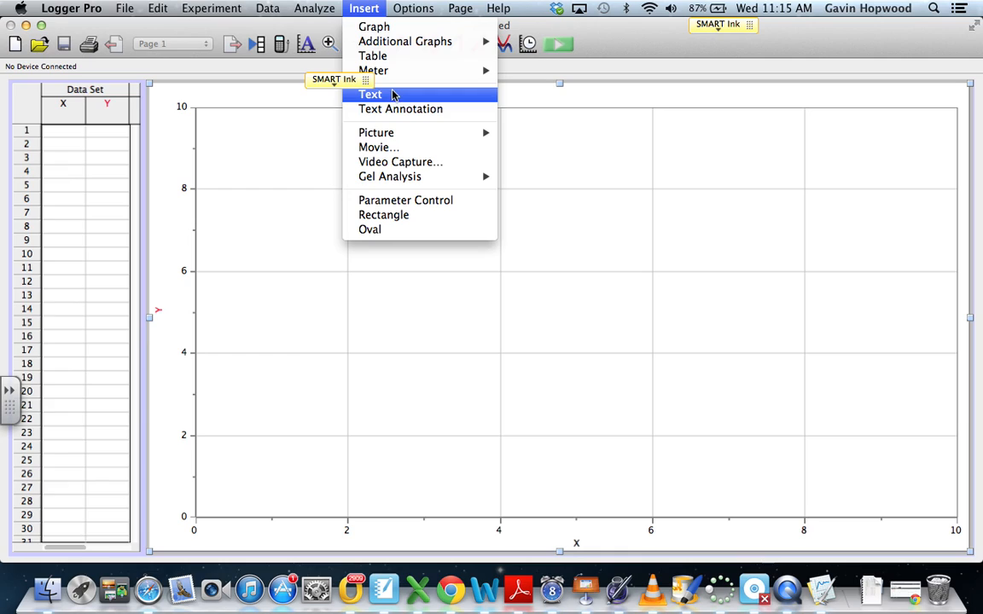
pyautogui.click(600, 45)
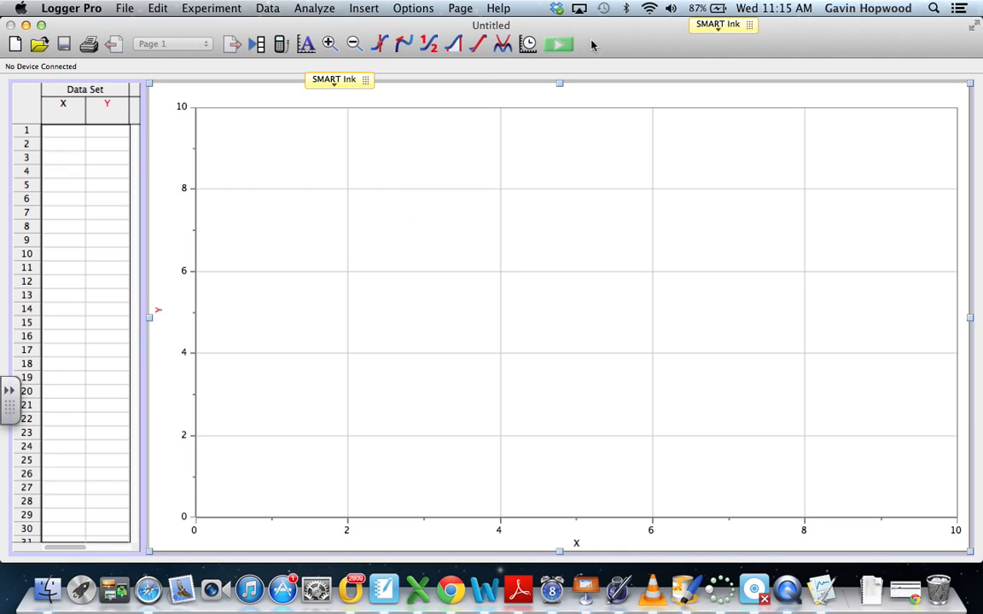
pyautogui.moveTo(374, 79); pyautogui.dragTo(190, 53)
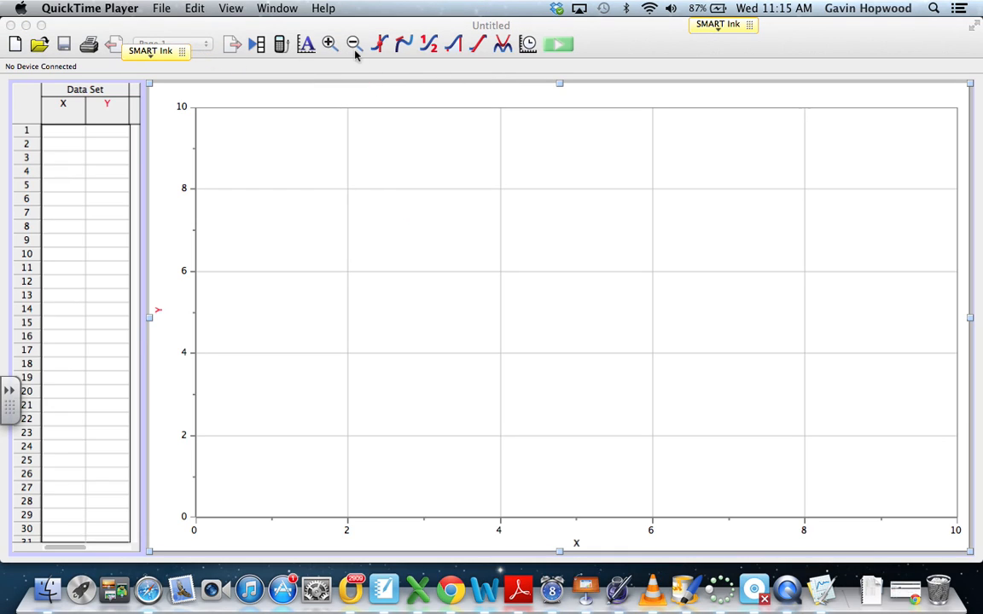
pyautogui.click(415, 81)
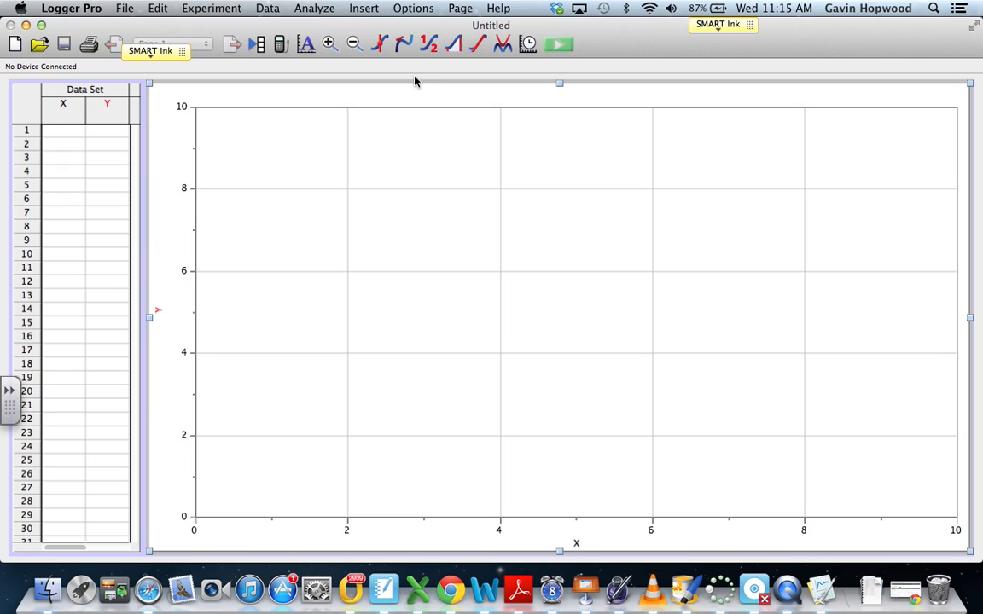
pyautogui.click(365, 8)
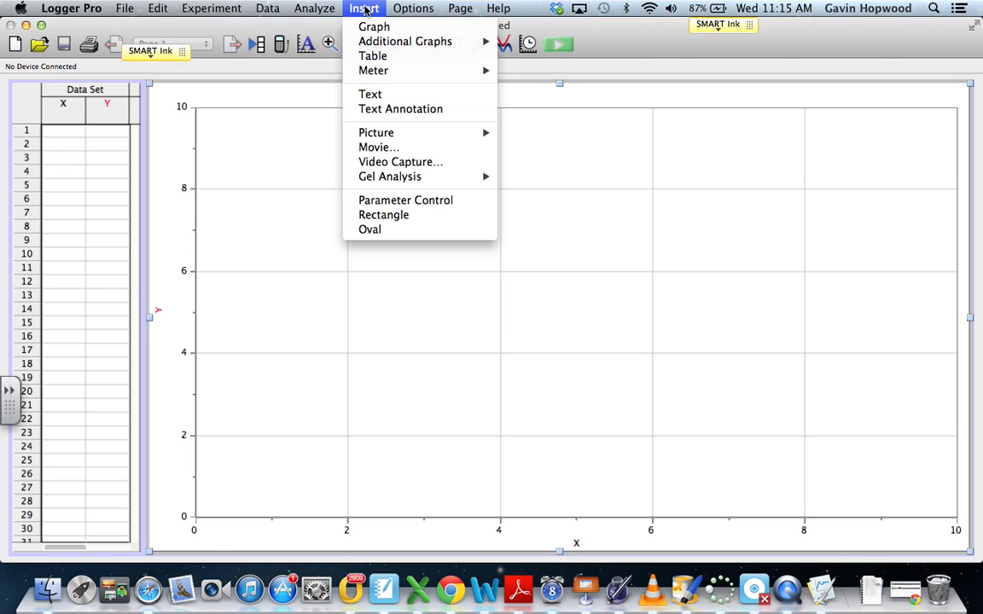
pyautogui.click(401, 148)
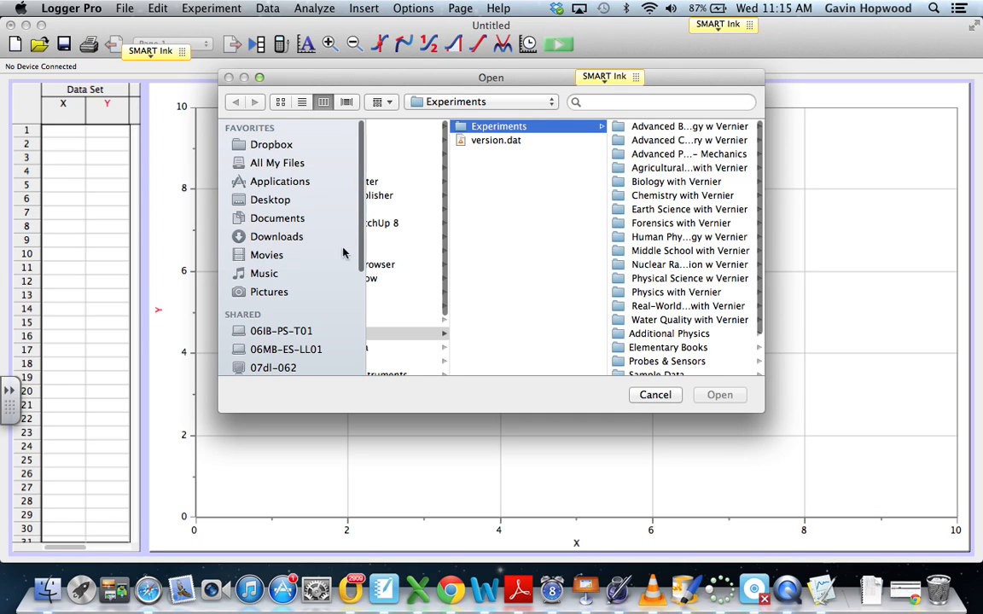
pyautogui.click(275, 199)
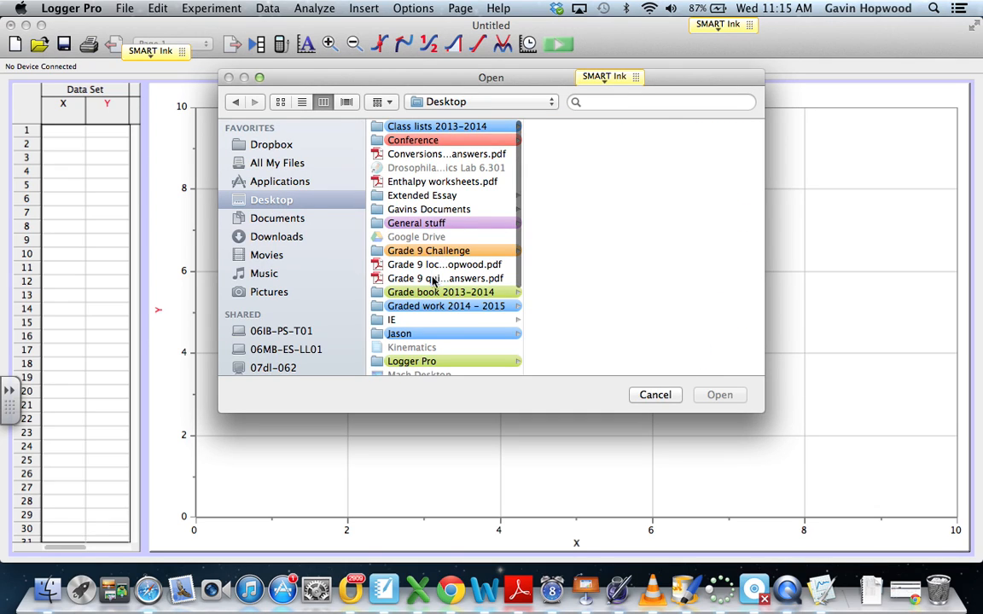
pyautogui.scroll(-1, 439, 316)
pyautogui.click(436, 360)
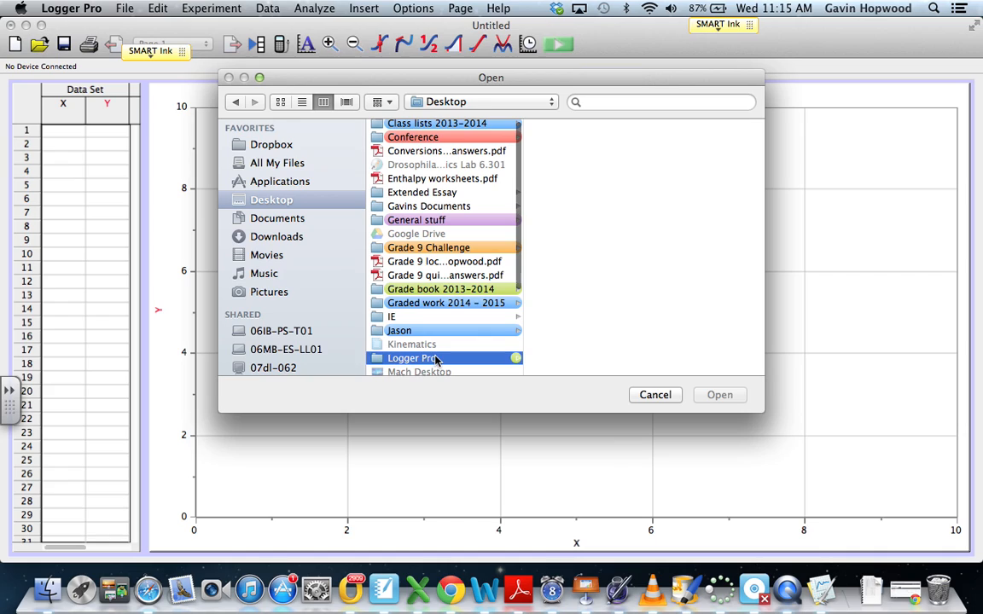
pyautogui.click(593, 158)
pyautogui.click(718, 394)
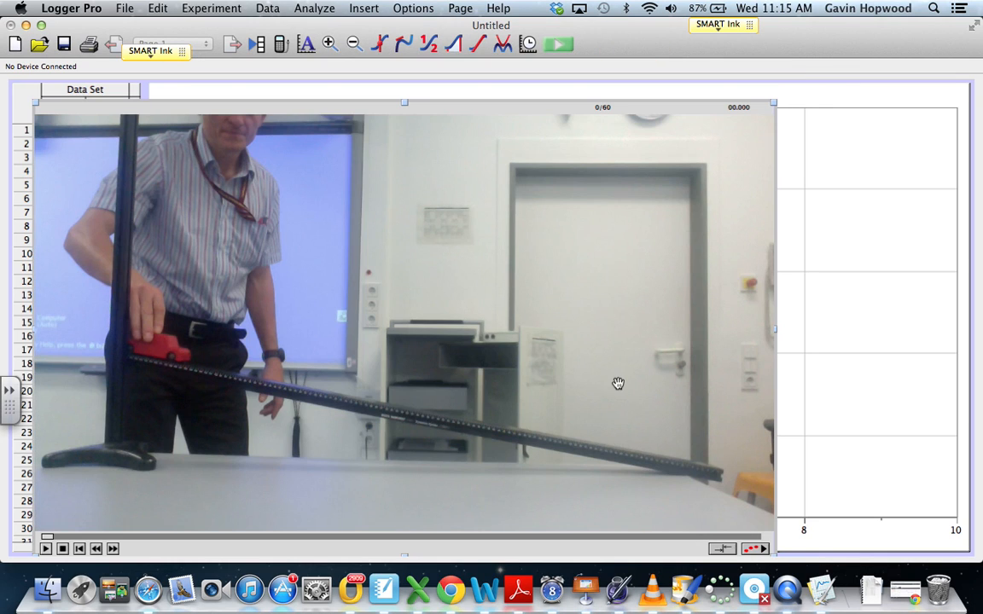
pyautogui.moveTo(455, 137); pyautogui.dragTo(565, 114)
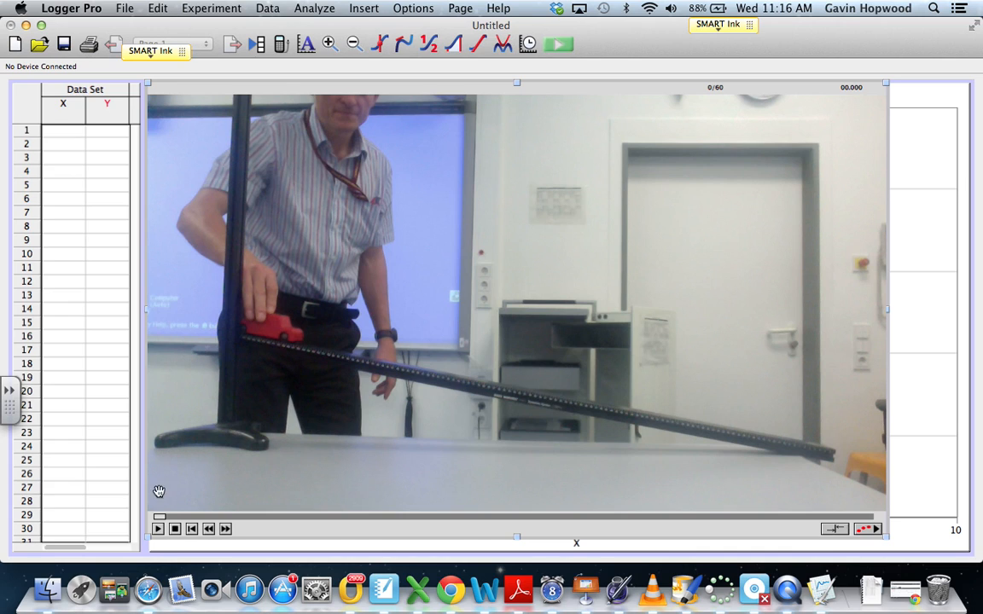
# Step: Play the movie through once, rewind it, and step frame by frame to frame 23, where the trolley is released
pyautogui.click(159, 530)
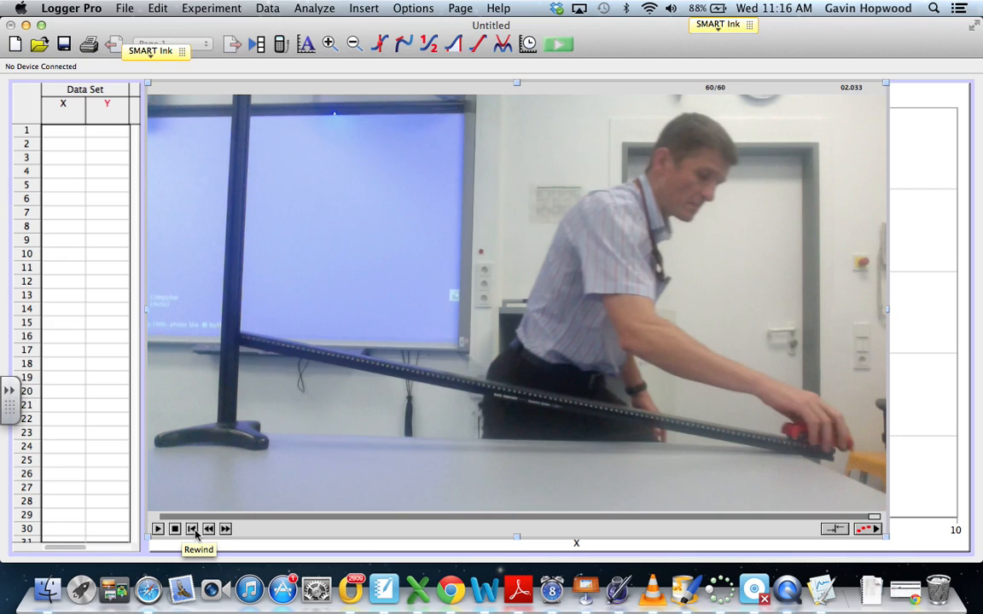
pyautogui.click(193, 530)
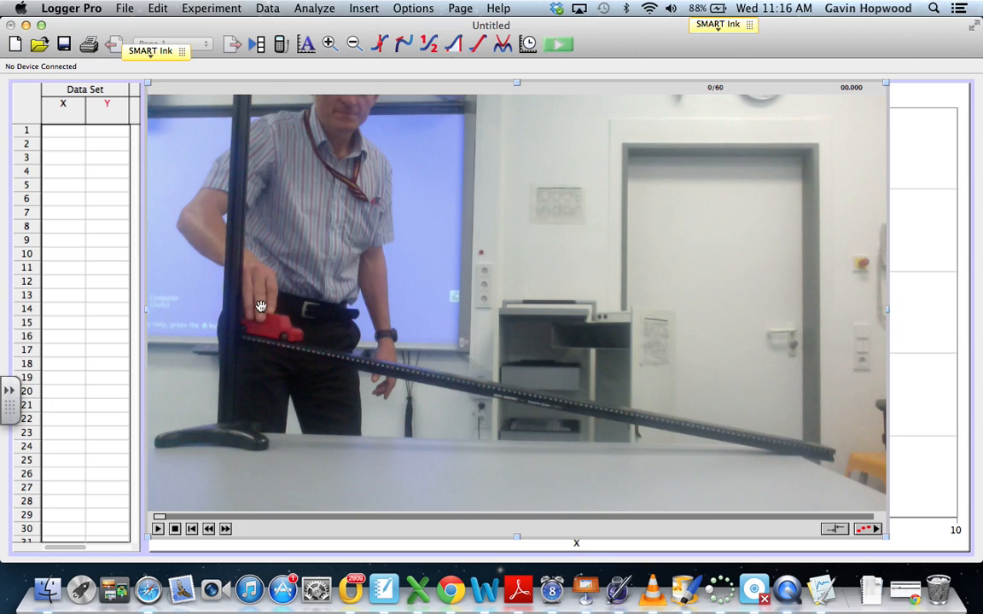
pyautogui.click(226, 530)
pyautogui.click(226, 530)
pyautogui.click(226, 530)
pyautogui.click(226, 530)
pyautogui.click(226, 530)
pyautogui.click(226, 530)
pyautogui.click(226, 530)
pyautogui.click(226, 530)
pyautogui.click(226, 530)
pyautogui.click(226, 530)
pyautogui.click(226, 530)
pyautogui.click(226, 530)
pyautogui.click(226, 530)
pyautogui.click(226, 530)
pyautogui.click(227, 530)
pyautogui.click(226, 530)
pyautogui.click(226, 530)
pyautogui.click(226, 530)
pyautogui.click(227, 530)
pyautogui.click(226, 530)
pyautogui.click(226, 530)
pyautogui.click(226, 530)
pyautogui.click(226, 530)
pyautogui.click(226, 530)
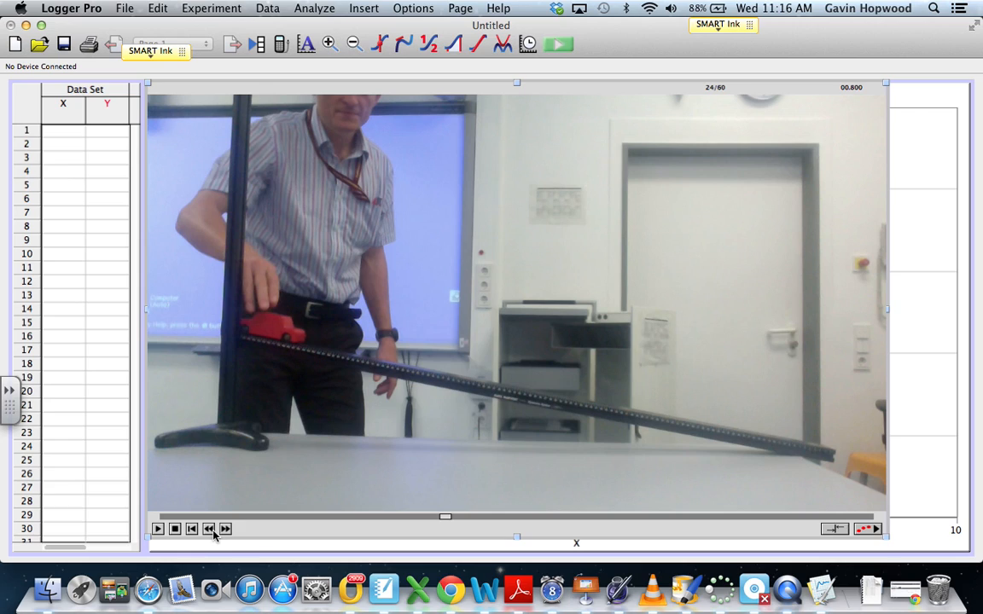
pyautogui.click(210, 530)
pyautogui.click(211, 530)
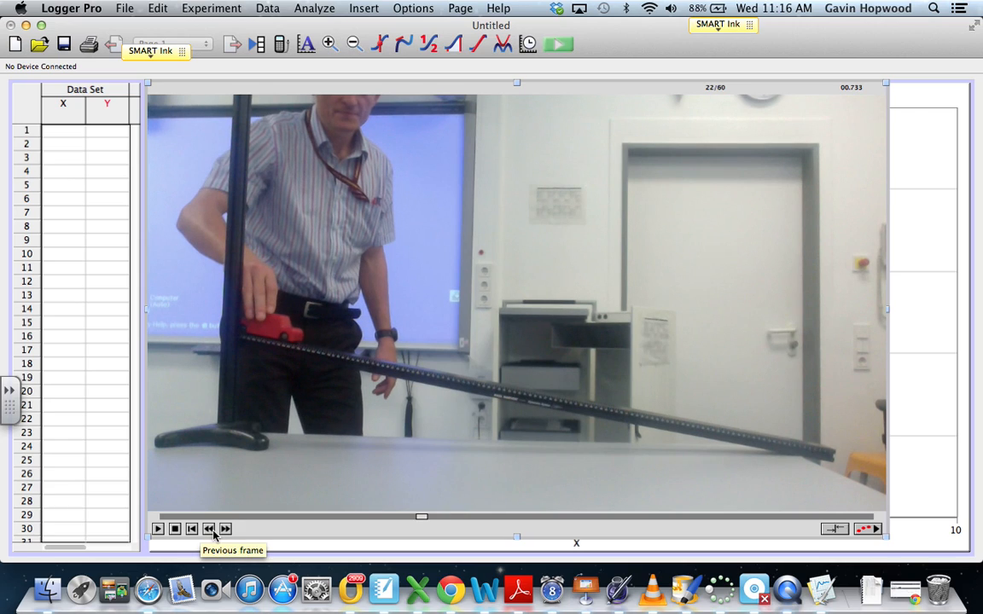
pyautogui.click(226, 529)
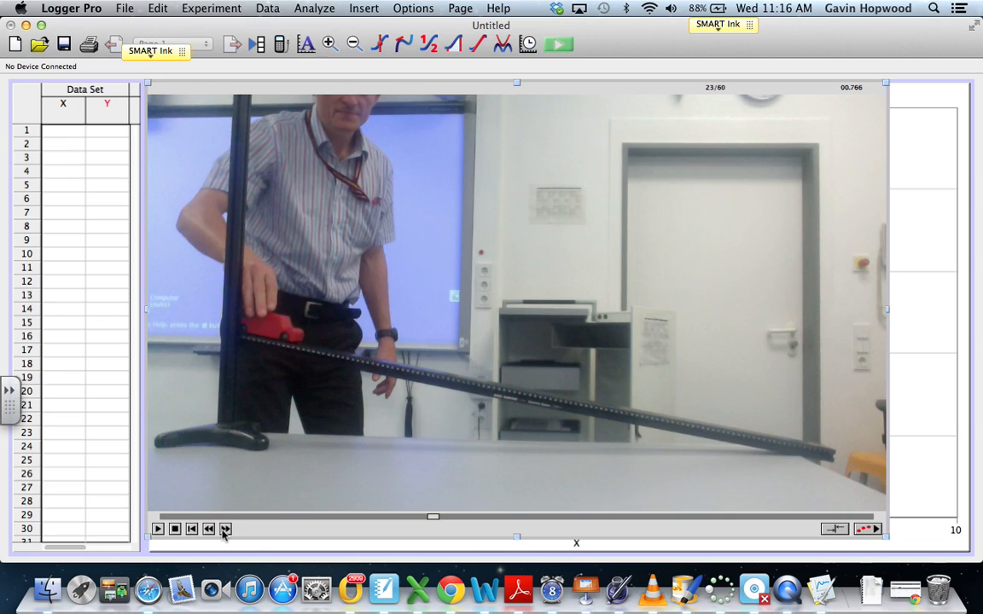
# Step: Show the video analysis tools beside the movie
pyautogui.click(872, 530)
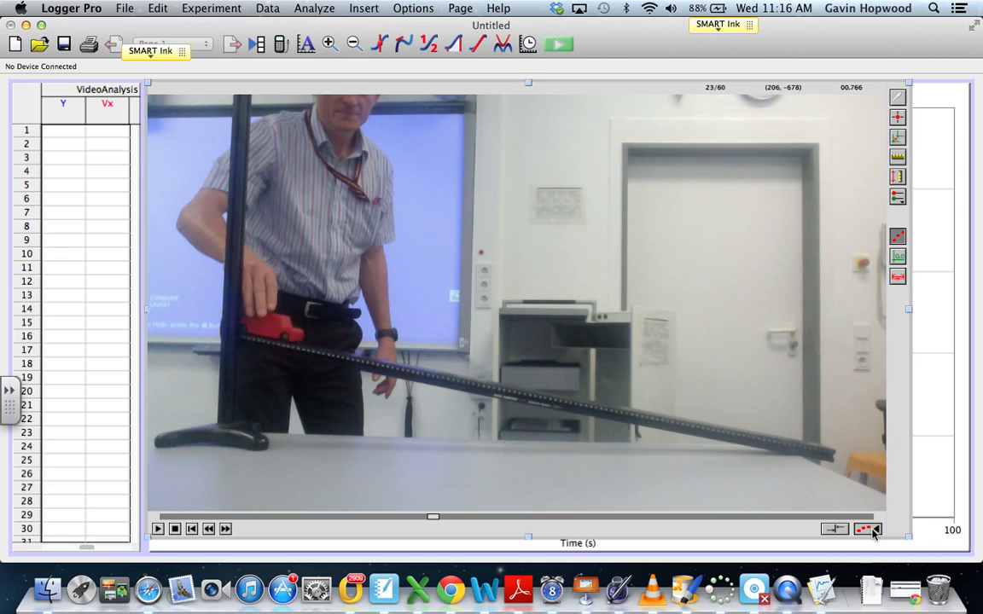
pyautogui.click(873, 531)
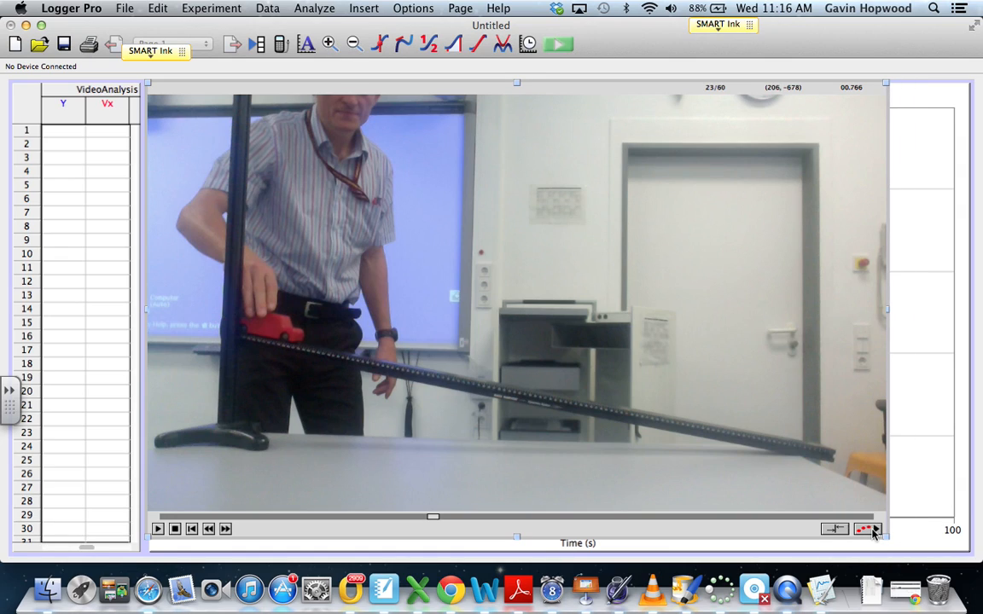
pyautogui.click(873, 531)
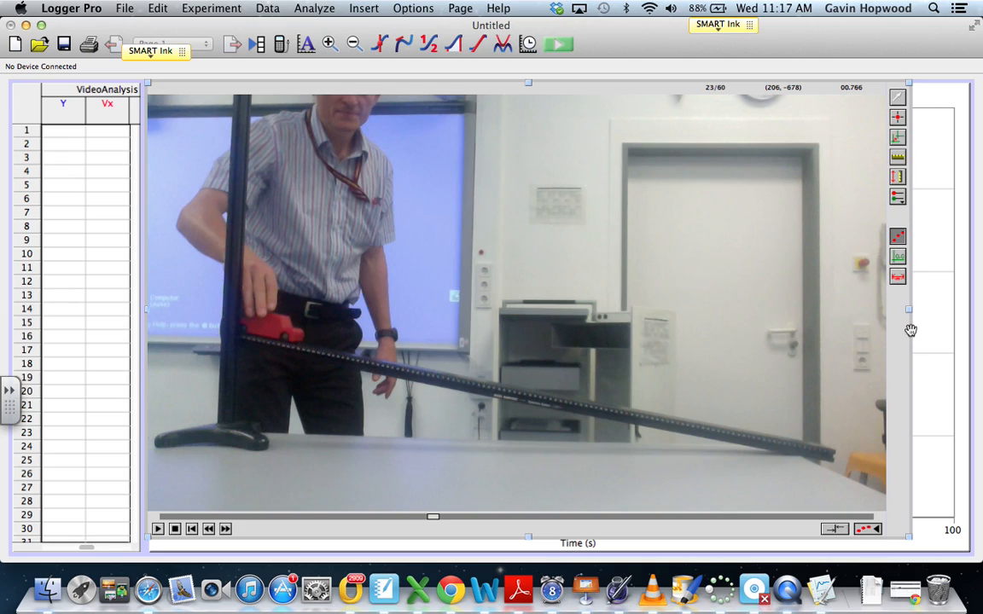
# Step: Set the movie's scale by drawing a line along the full length of the ramp and giving it a distance of 1.20 m
pyautogui.click(899, 158)
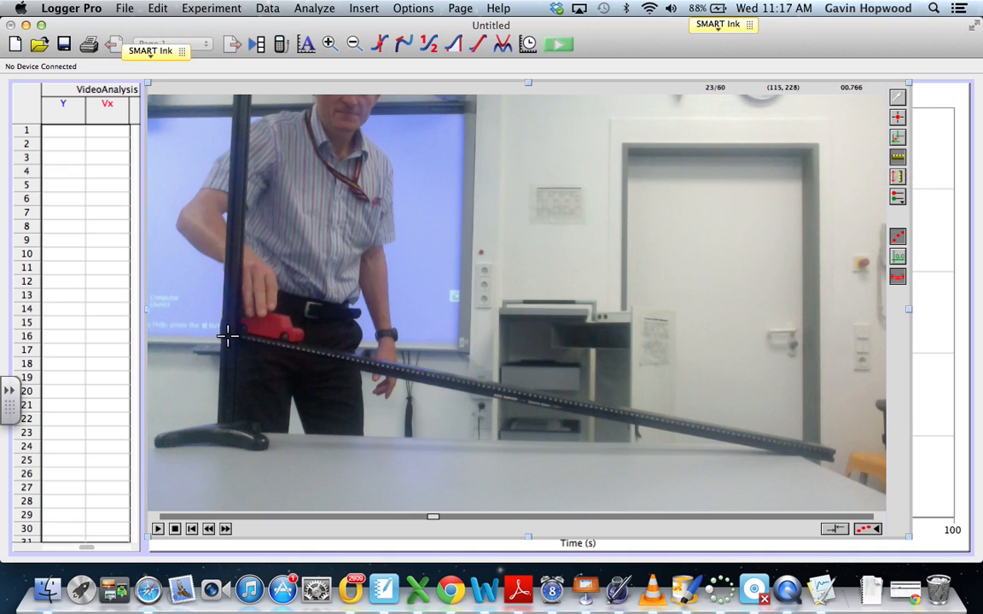
pyautogui.moveTo(228, 336); pyautogui.dragTo(832, 453)
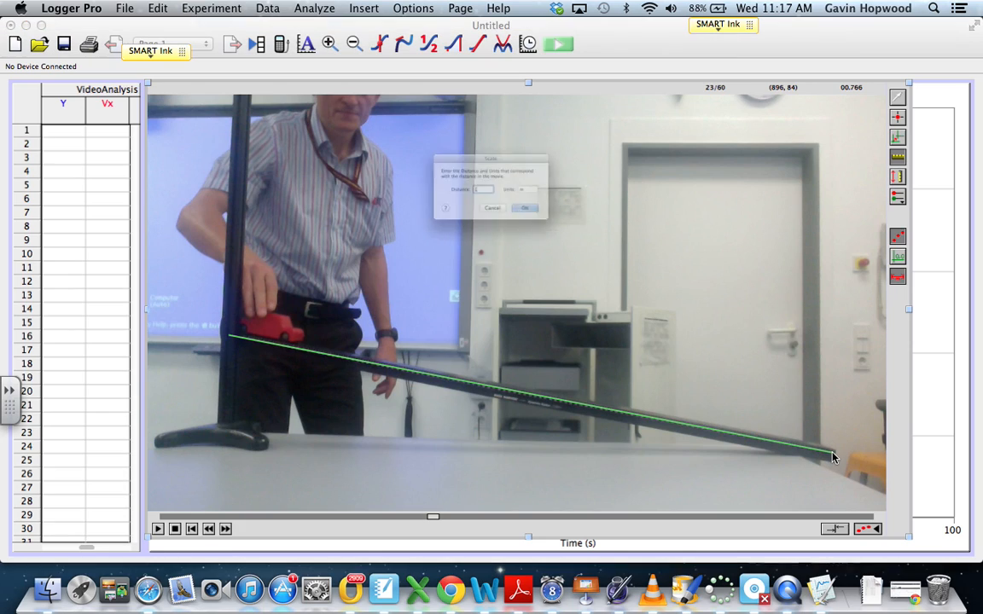
pyautogui.write('1.')
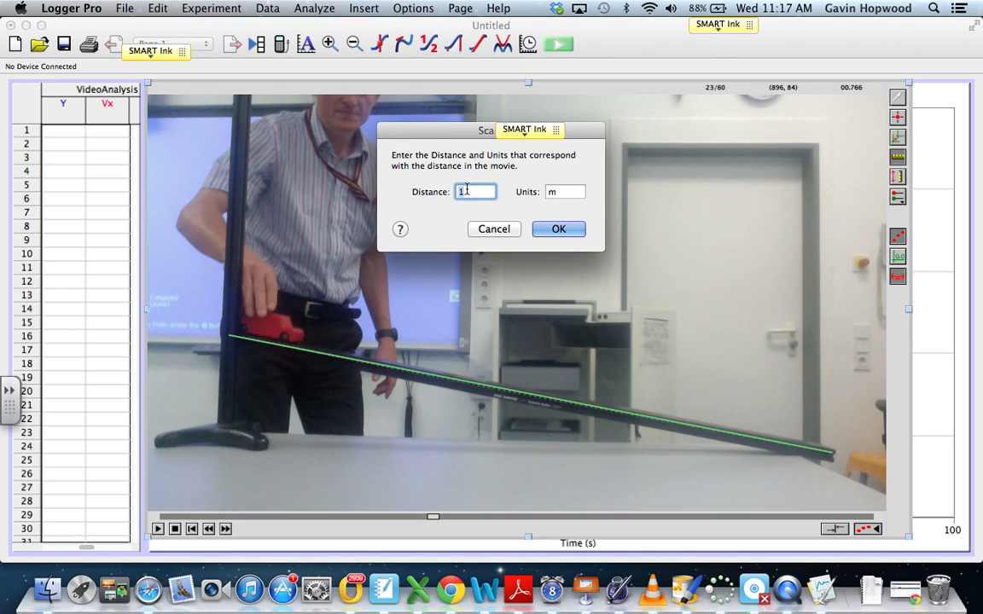
pyautogui.write('20')
pyautogui.click(558, 229)
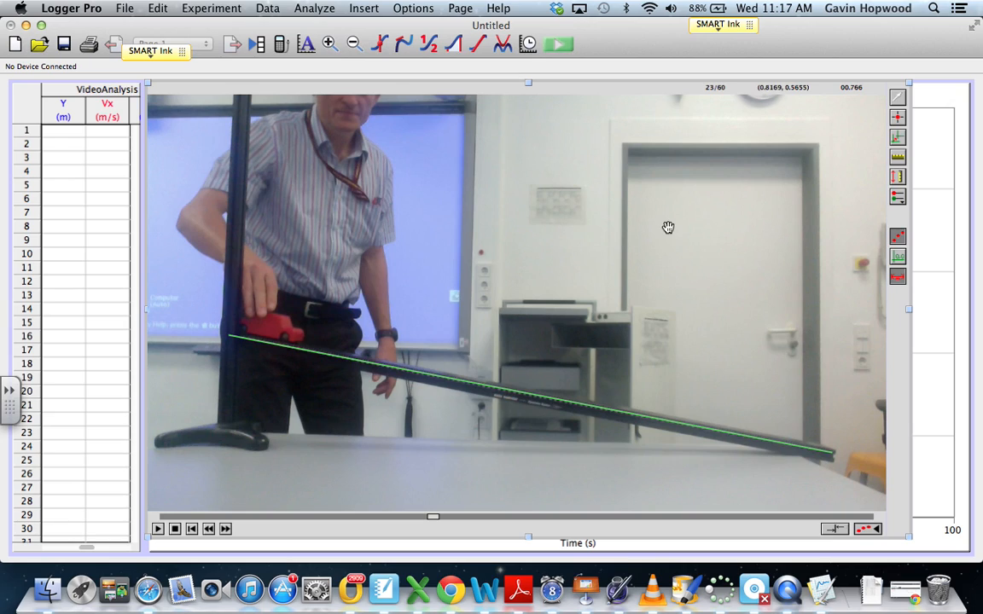
# Step: Set the coordinate origin on the middle of the trolley and rotate the axes so the x-axis runs parallel to the ramp
pyautogui.click(897, 139)
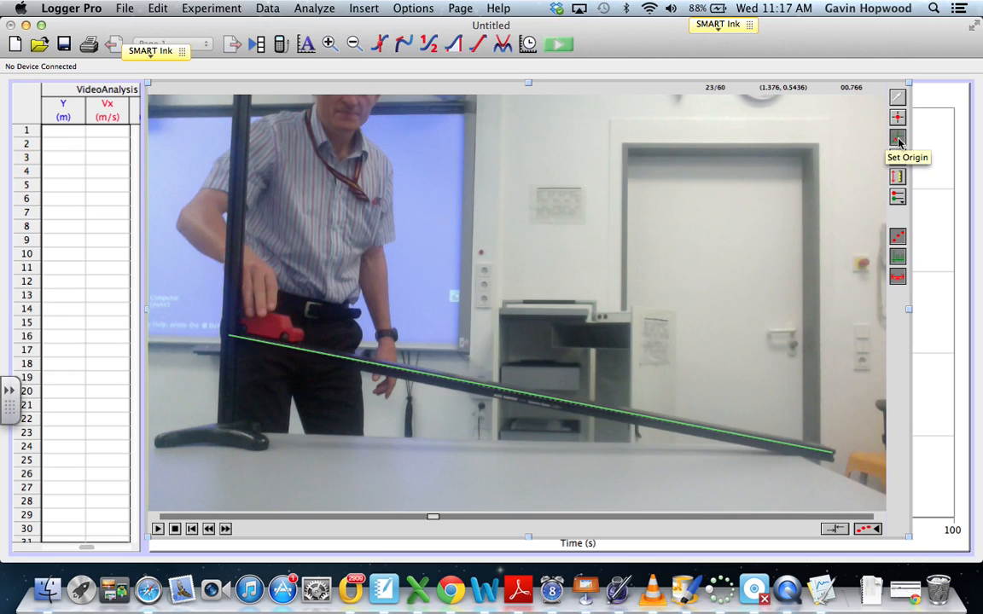
pyautogui.click(334, 324)
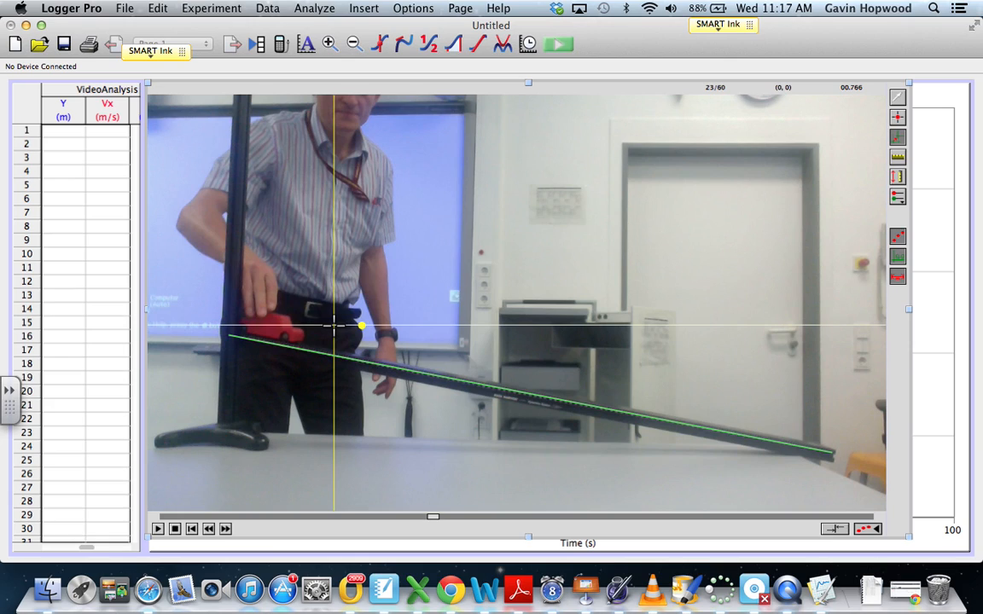
pyautogui.moveTo(334, 325); pyautogui.dragTo(269, 328)
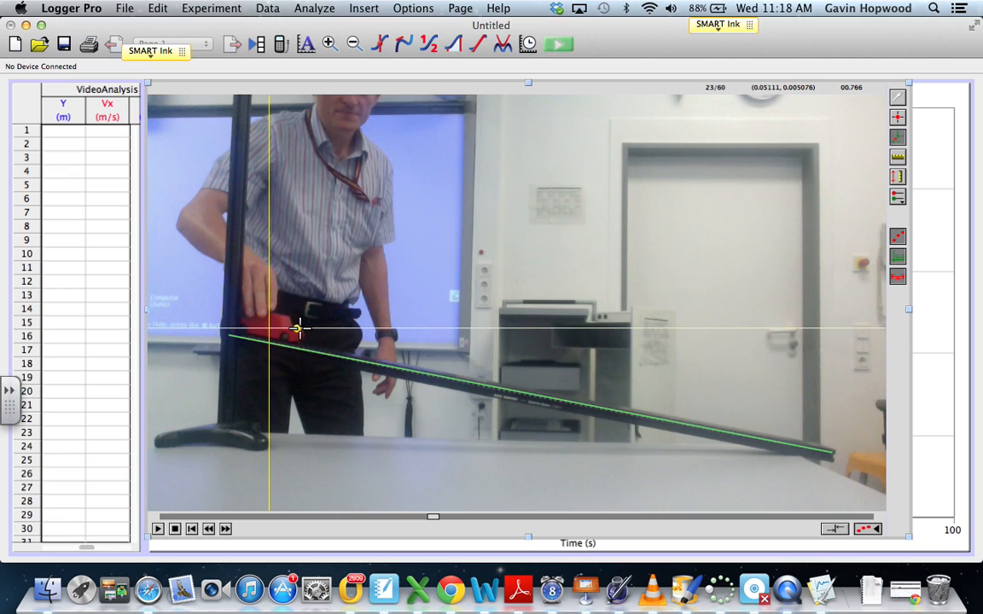
pyautogui.moveTo(297, 328); pyautogui.dragTo(296, 335)
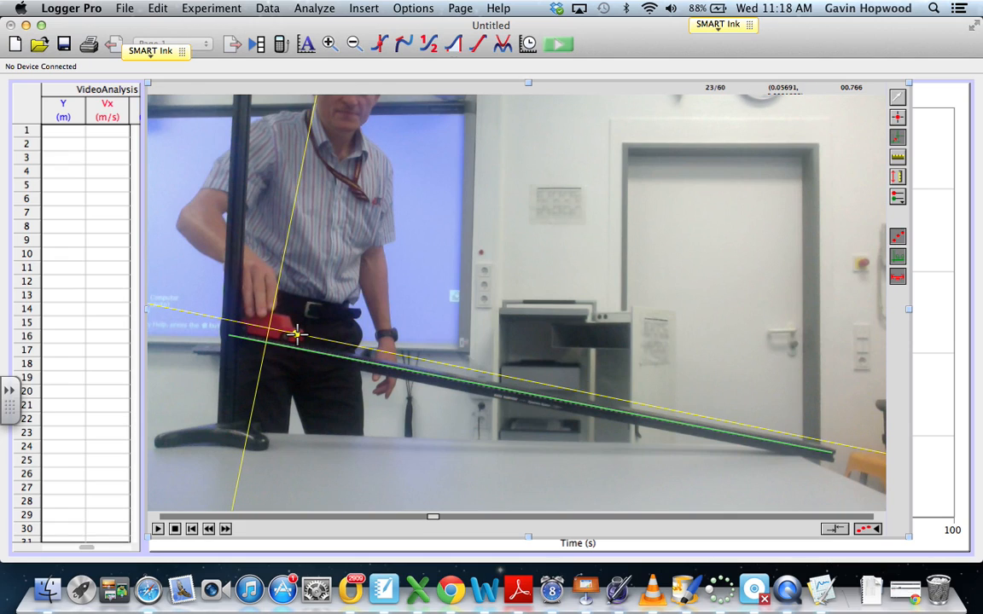
pyautogui.moveTo(296, 334); pyautogui.dragTo(296, 335)
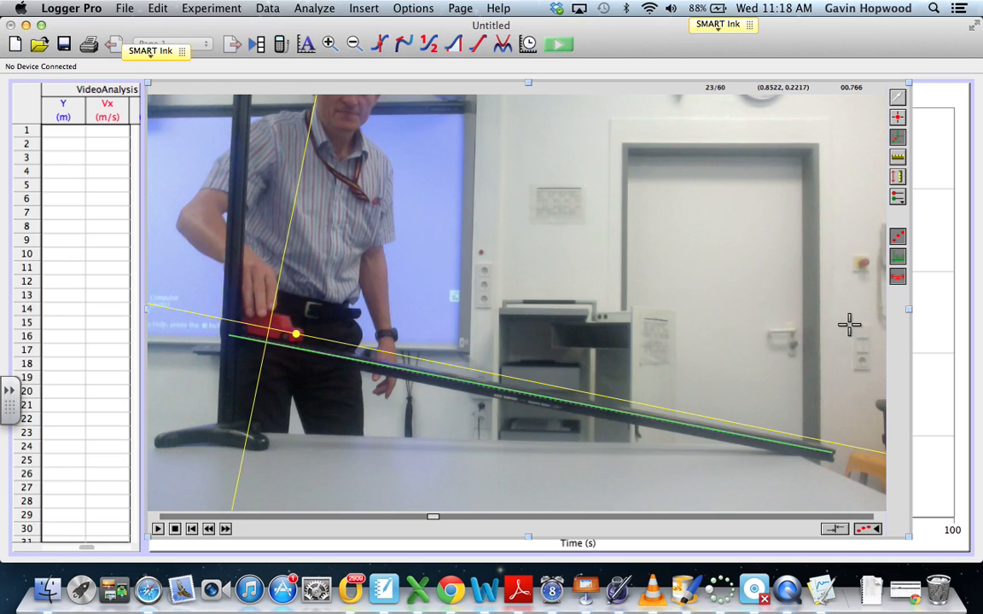
# Step: Add a point on the middle of the trolley in each successive frame, from frame 23 through frame 53, as it rolls down the ramp
pyautogui.click(898, 122)
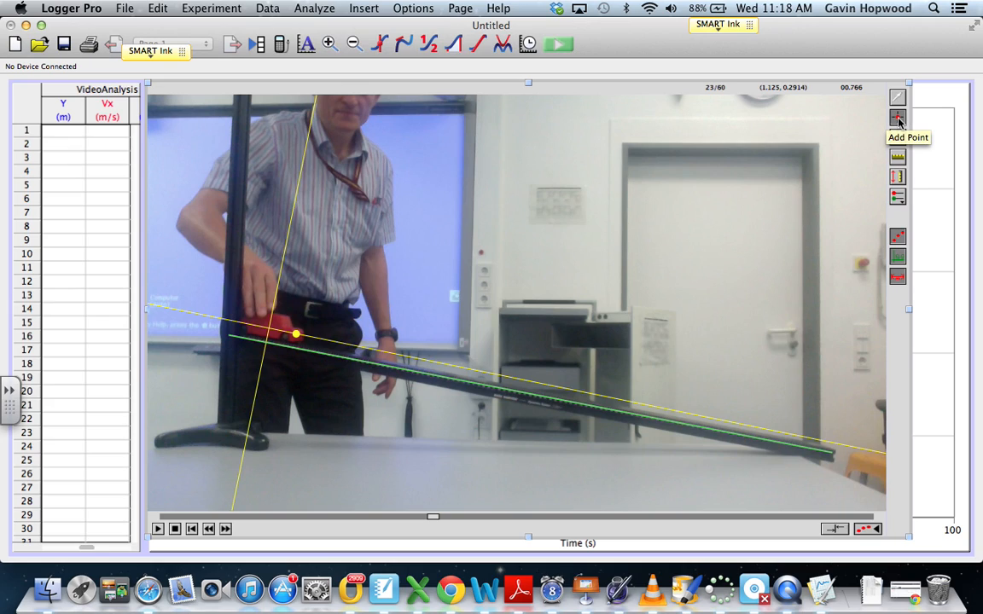
pyautogui.click(269, 327)
pyautogui.click(270, 328)
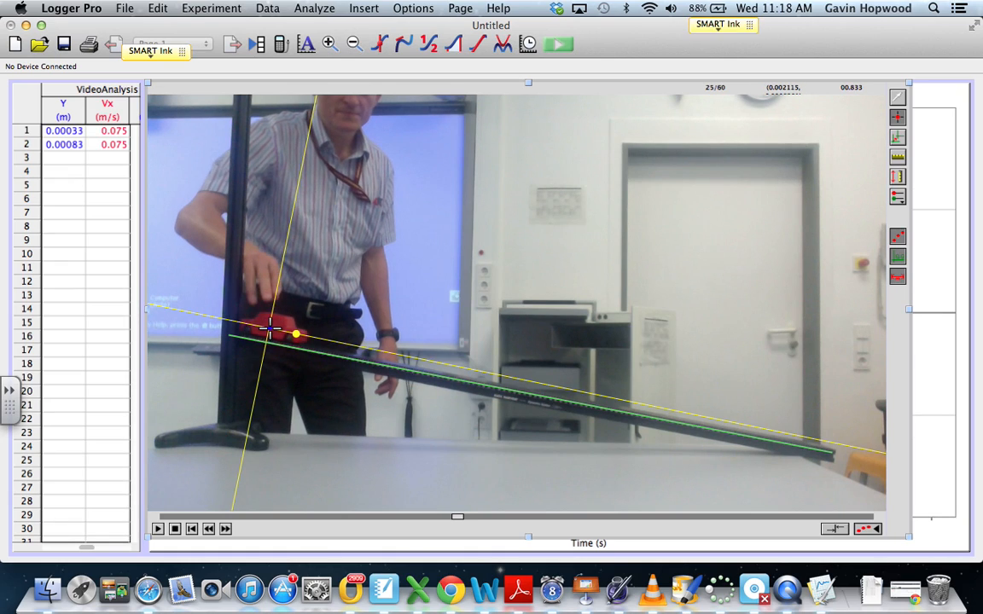
pyautogui.click(271, 328)
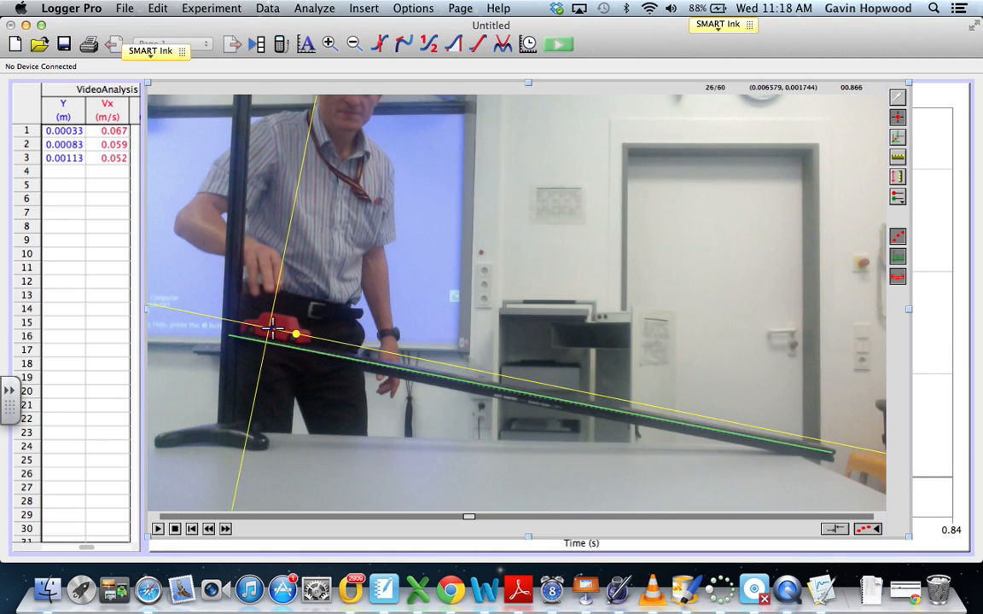
pyautogui.click(275, 328)
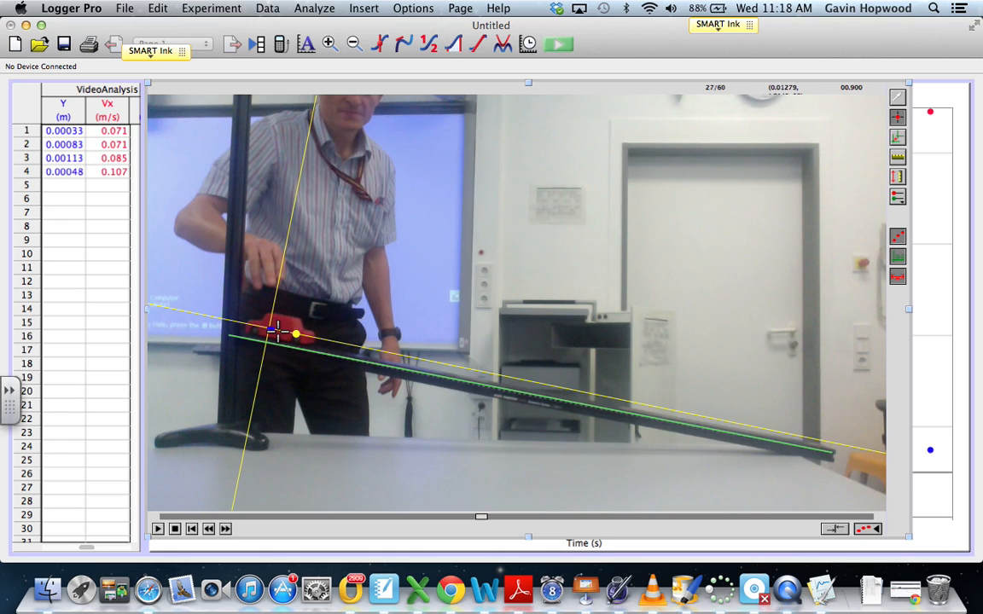
pyautogui.click(280, 329)
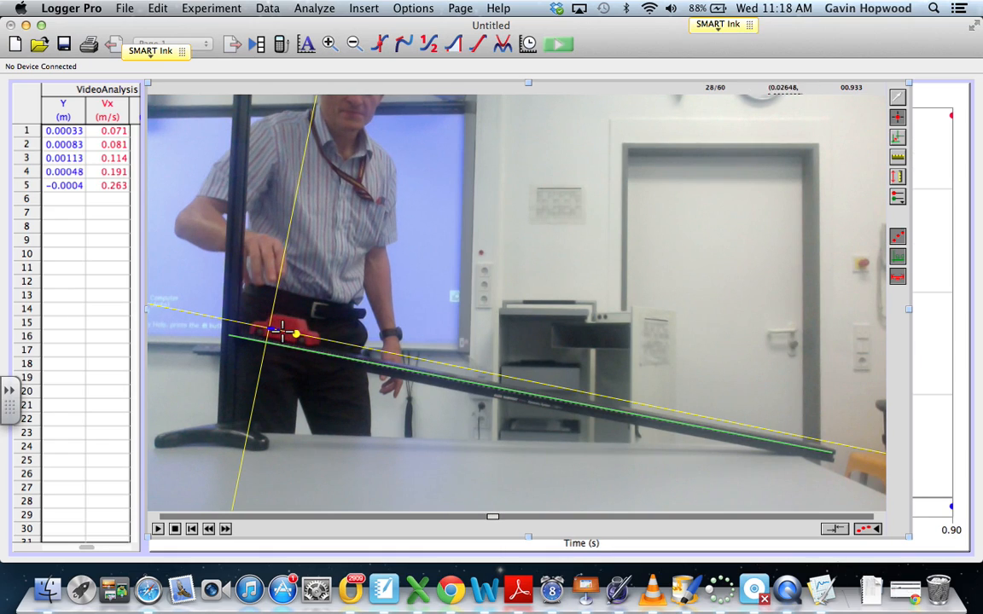
pyautogui.click(287, 329)
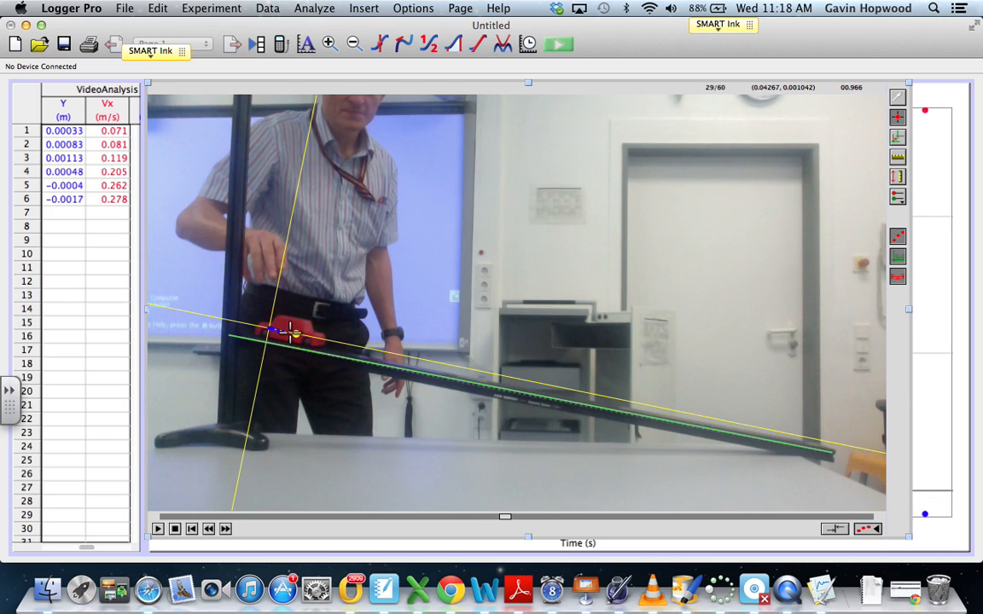
pyautogui.click(293, 331)
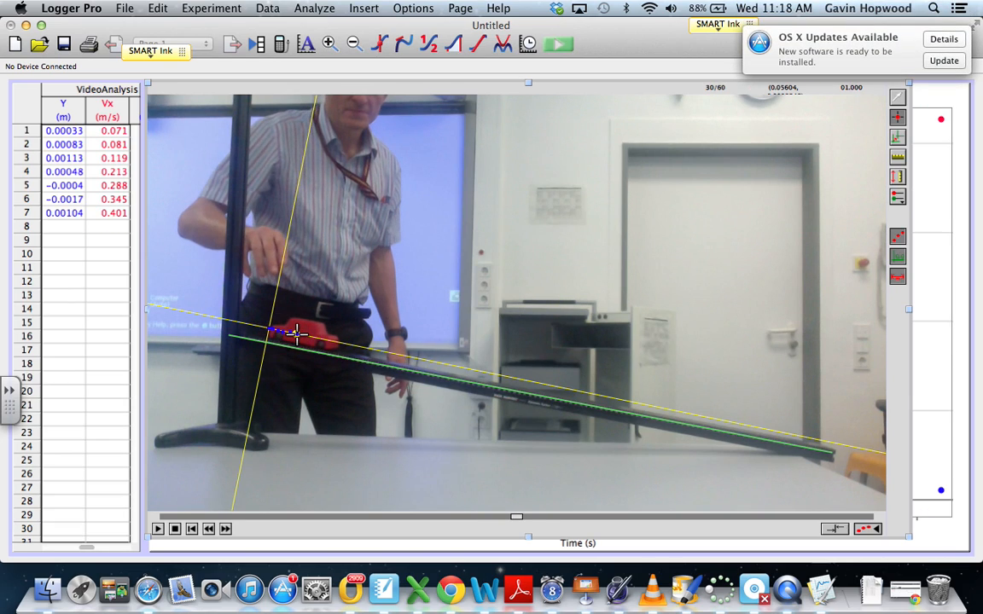
pyautogui.click(299, 332)
pyautogui.click(306, 334)
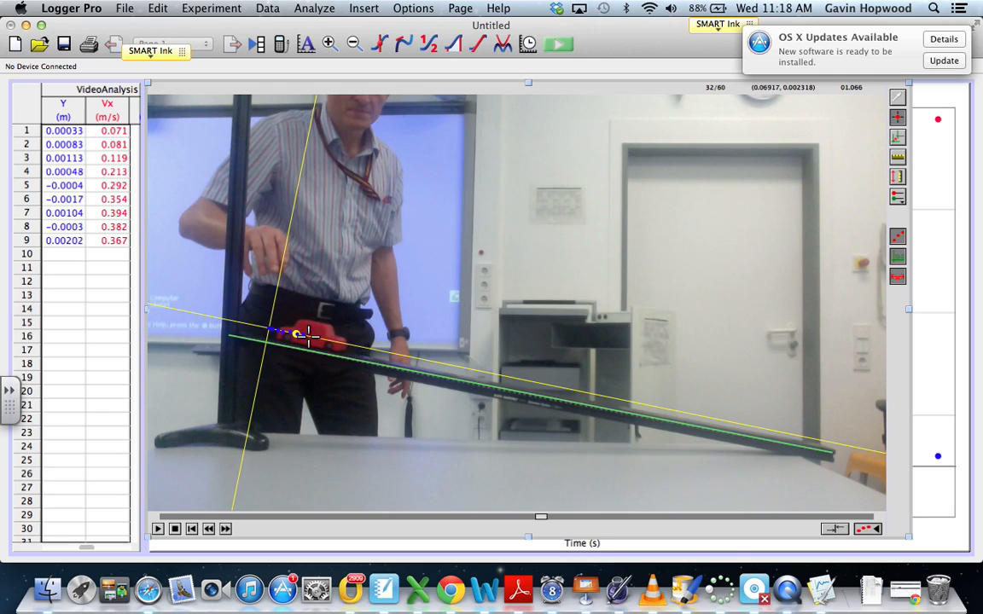
pyautogui.click(312, 336)
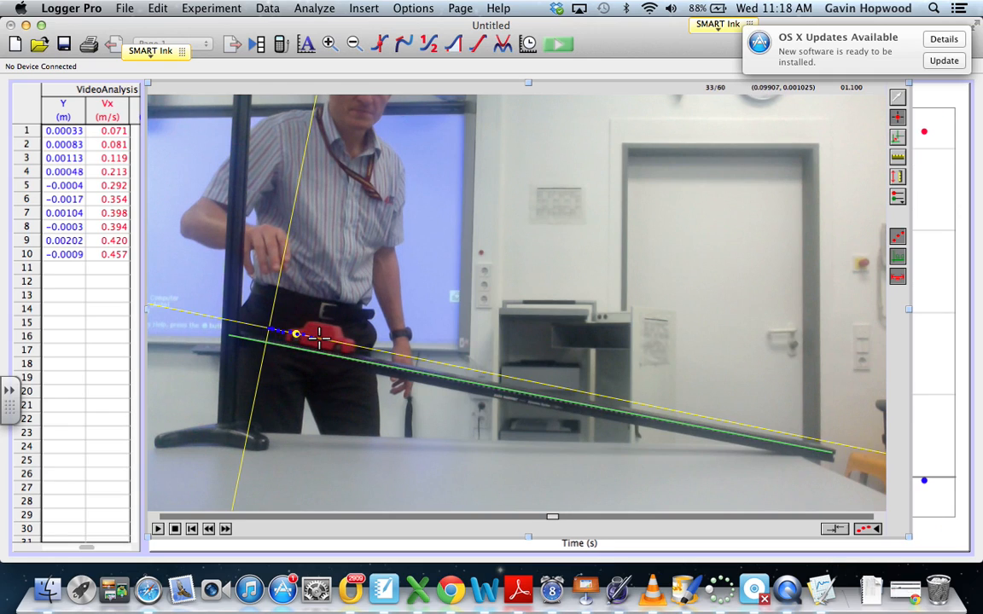
pyautogui.click(320, 338)
pyautogui.click(328, 339)
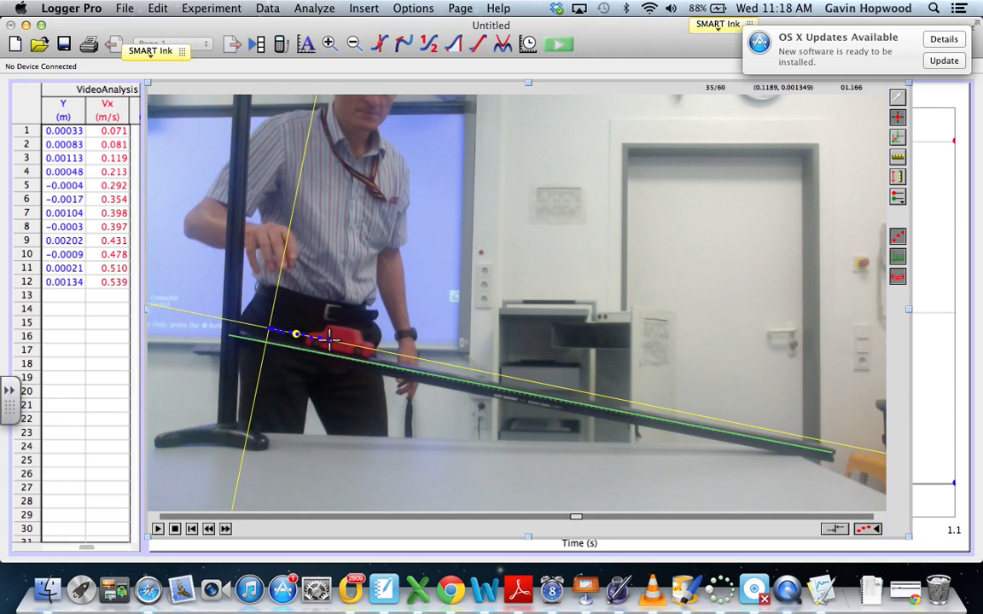
pyautogui.click(339, 341)
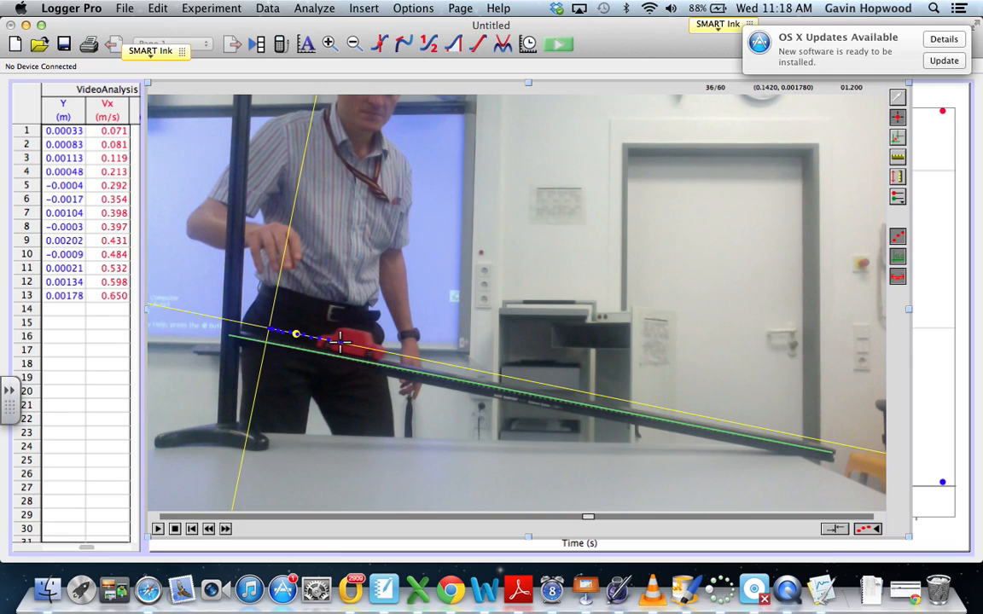
pyautogui.click(351, 344)
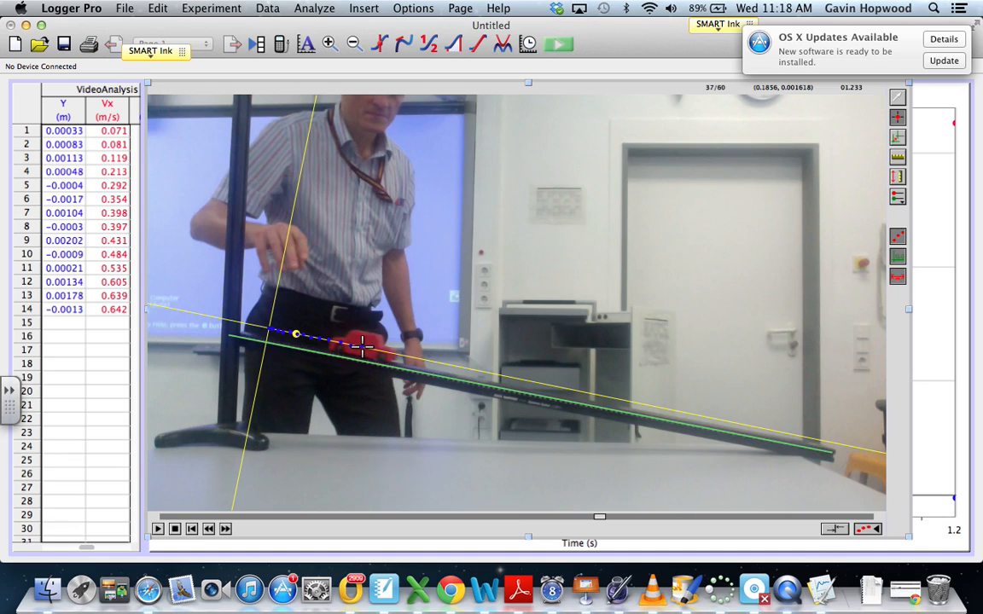
pyautogui.click(368, 345)
pyautogui.click(375, 348)
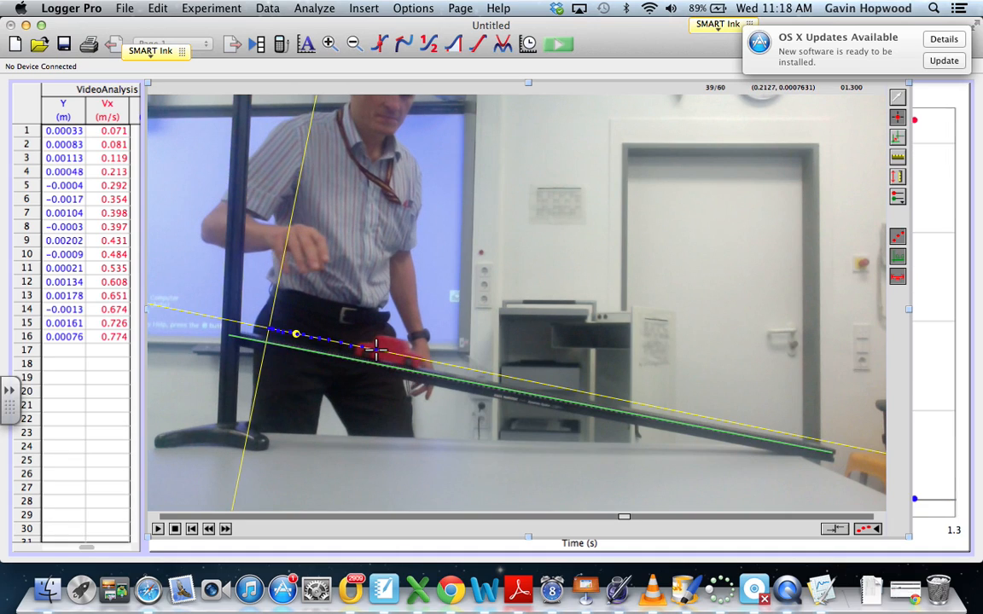
pyautogui.click(389, 351)
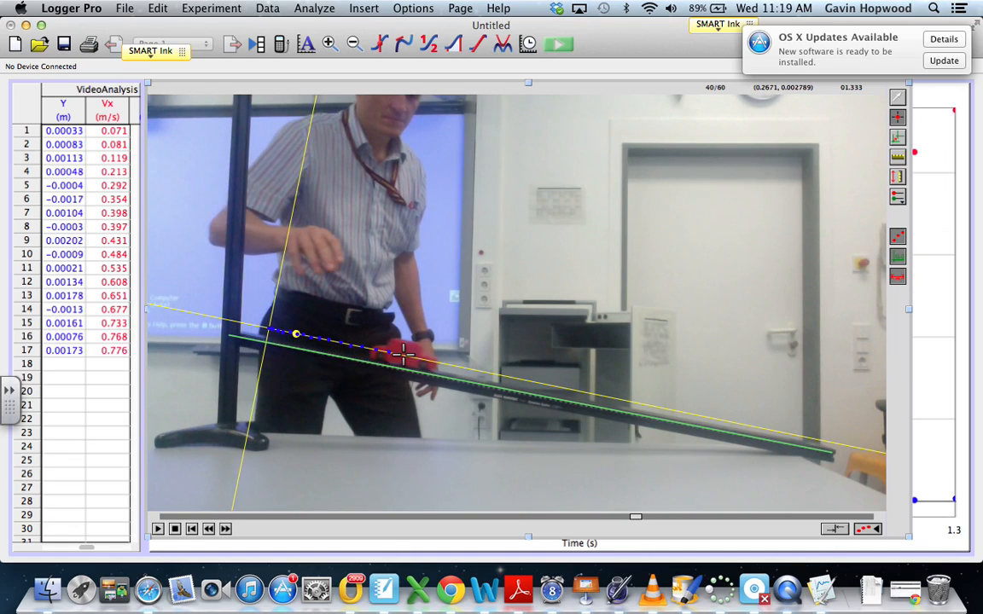
pyautogui.click(403, 355)
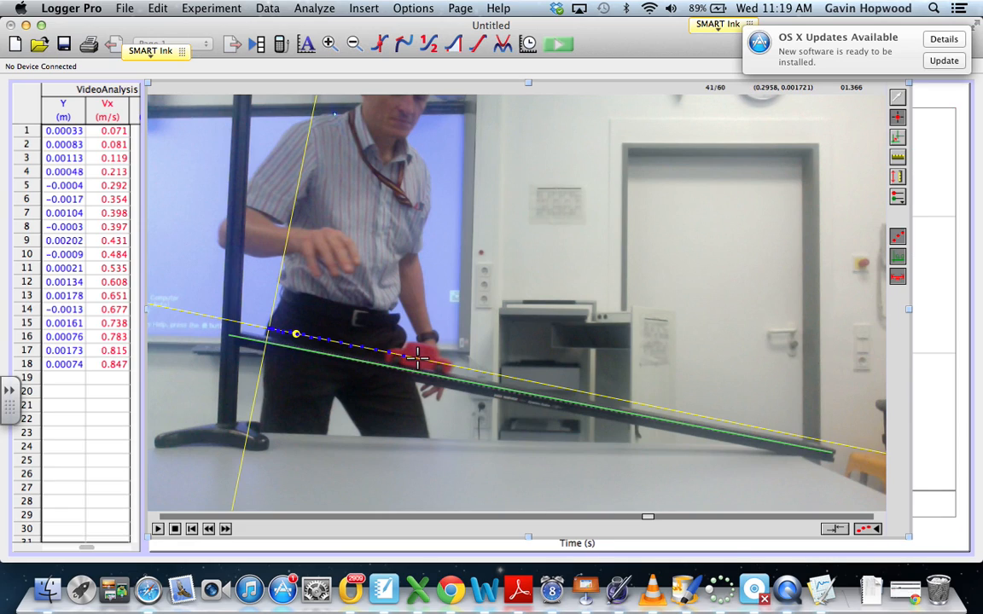
pyautogui.click(417, 357)
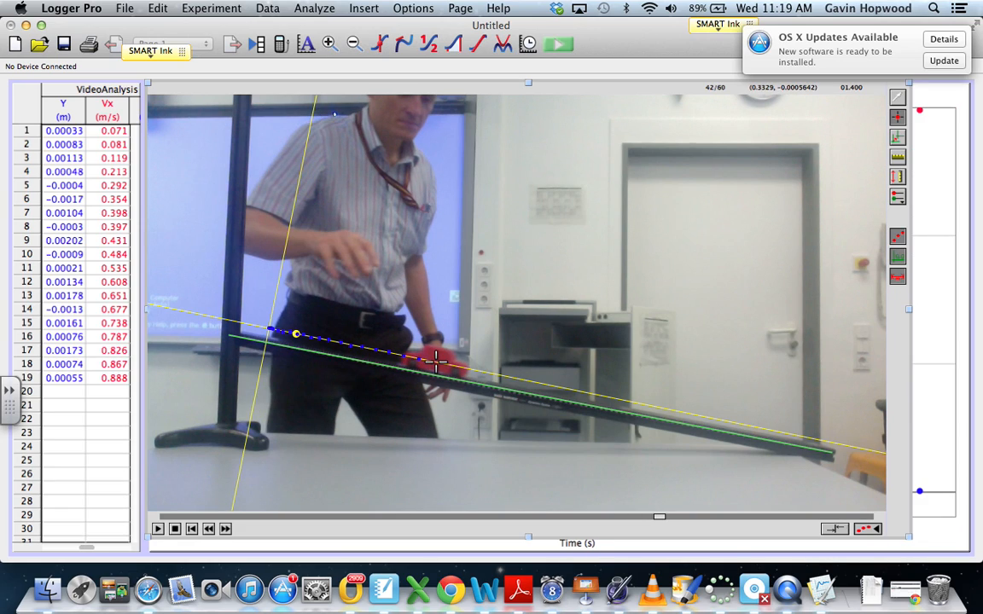
pyautogui.click(434, 360)
pyautogui.click(452, 365)
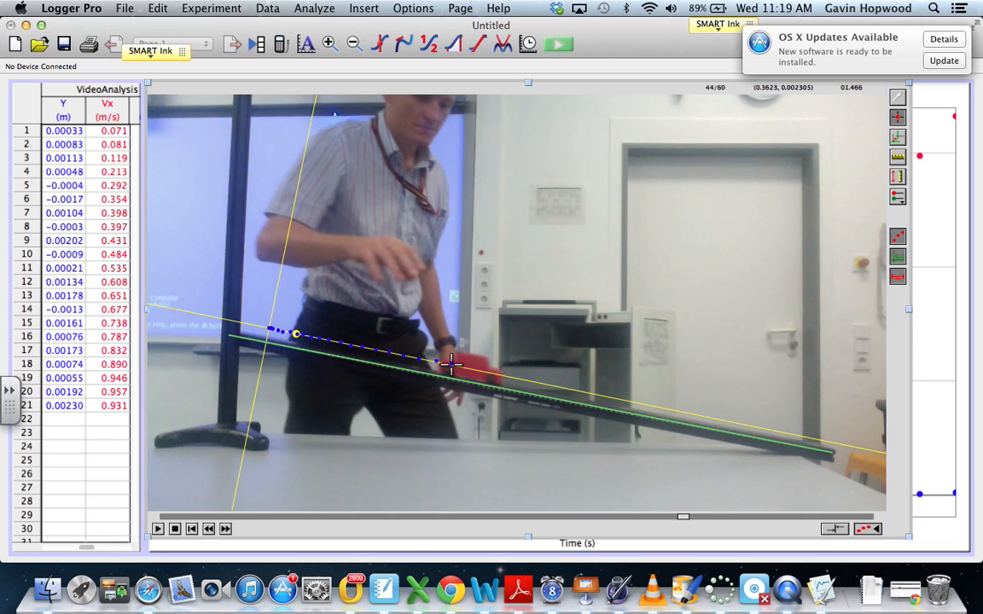
pyautogui.click(472, 369)
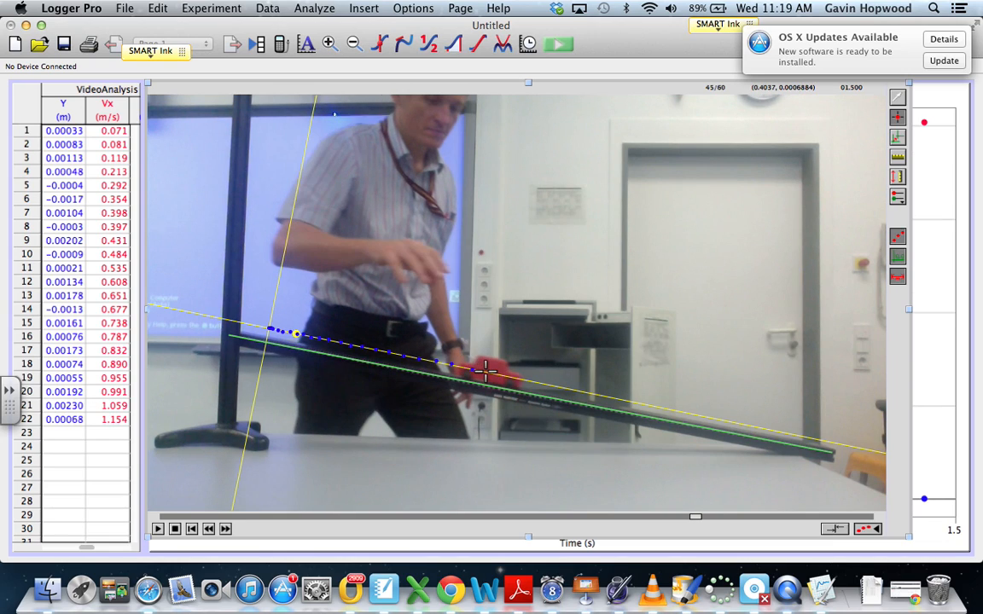
pyautogui.click(490, 372)
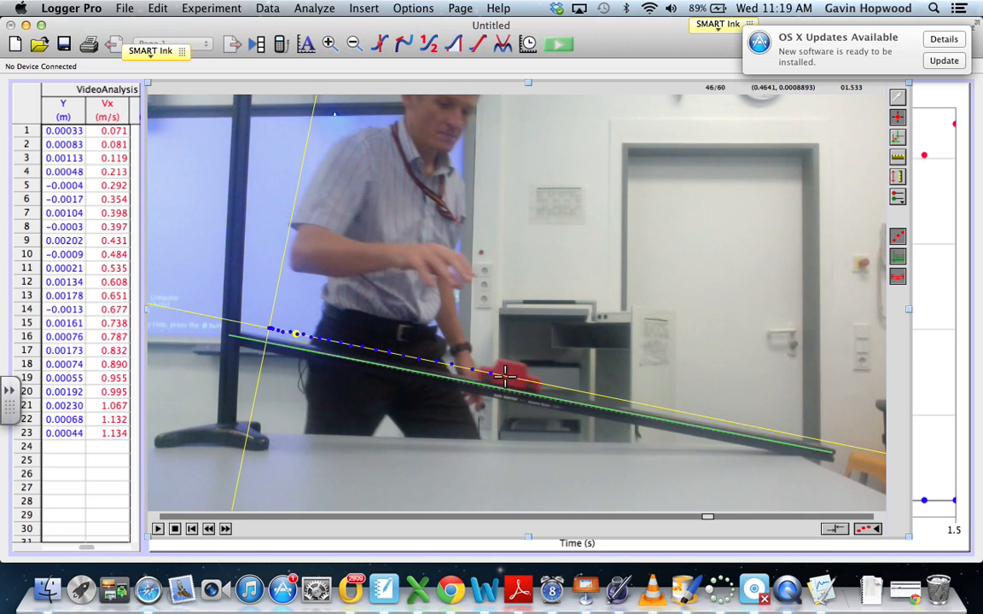
pyautogui.click(509, 376)
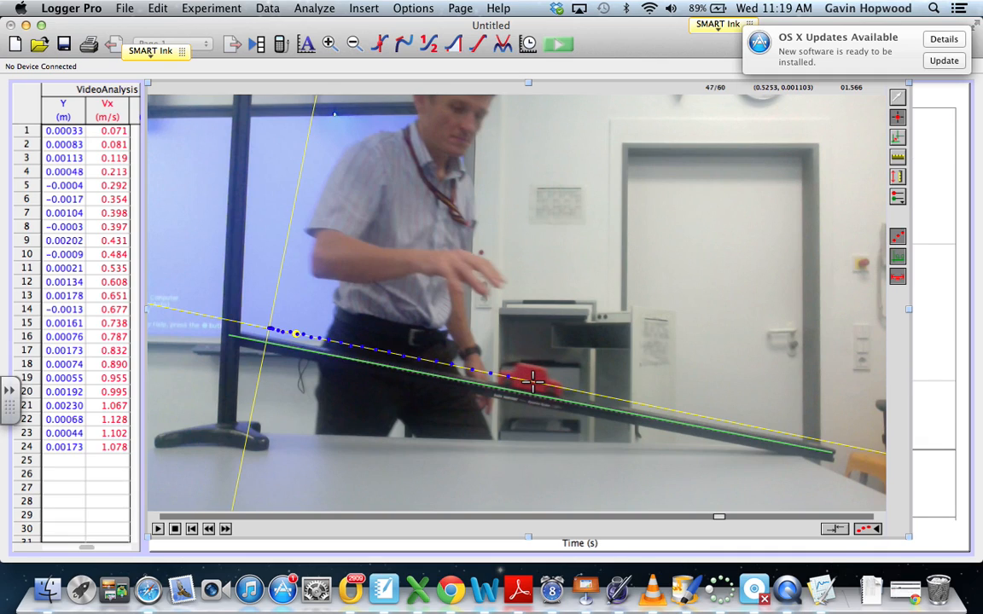
pyautogui.click(534, 382)
pyautogui.click(553, 385)
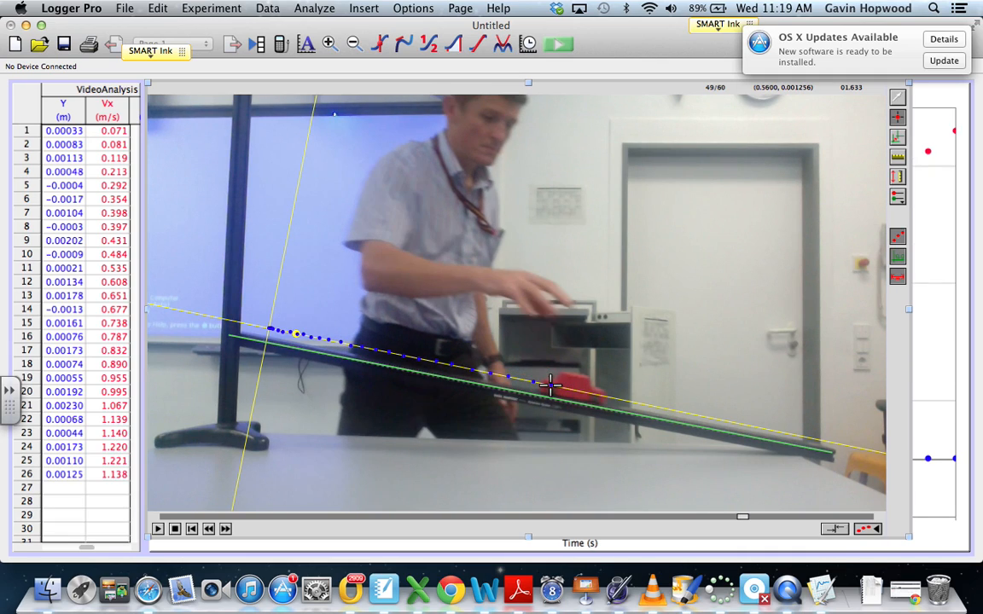
pyautogui.click(576, 391)
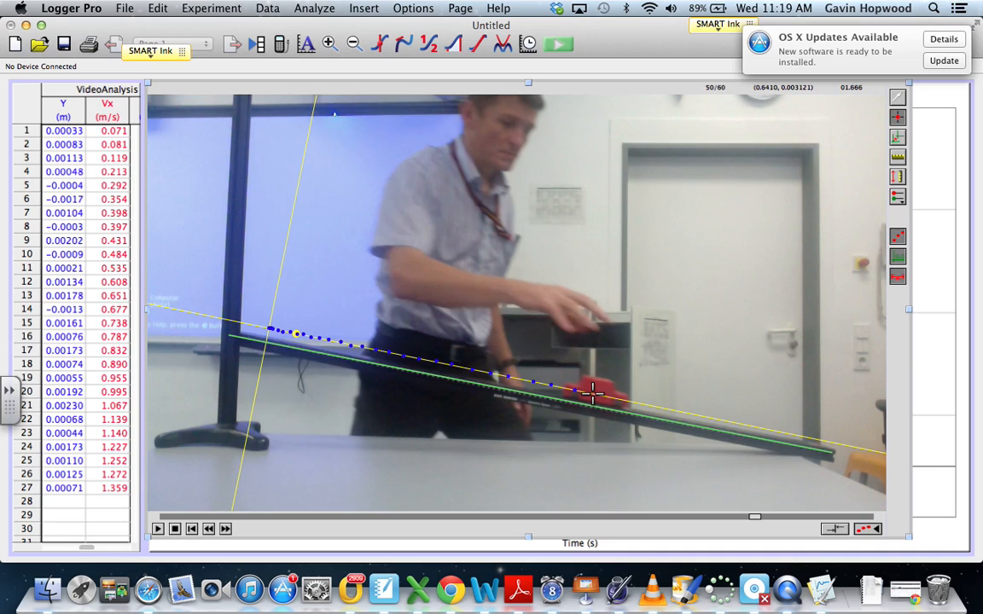
pyautogui.click(619, 397)
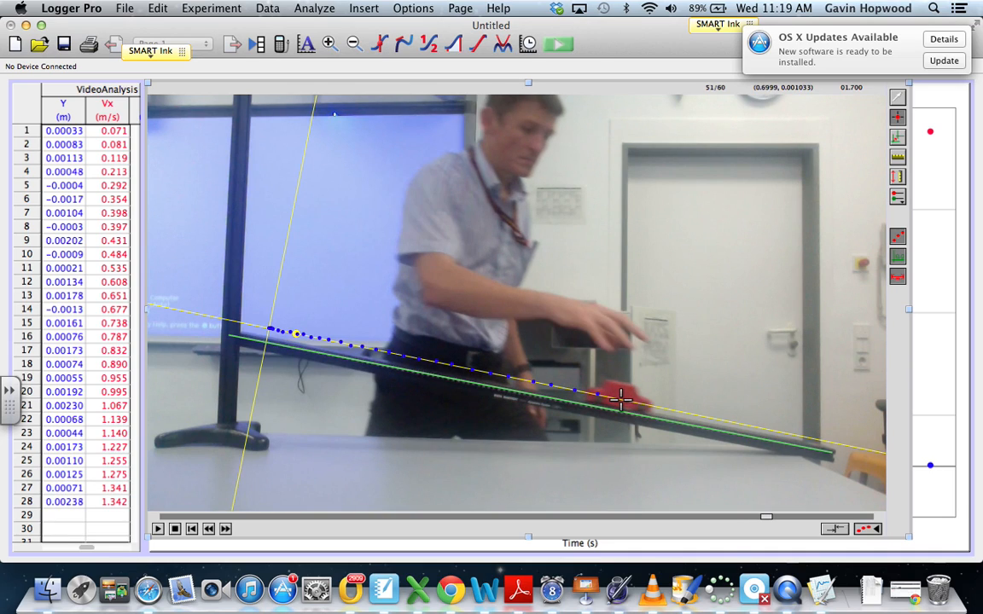
pyautogui.click(639, 400)
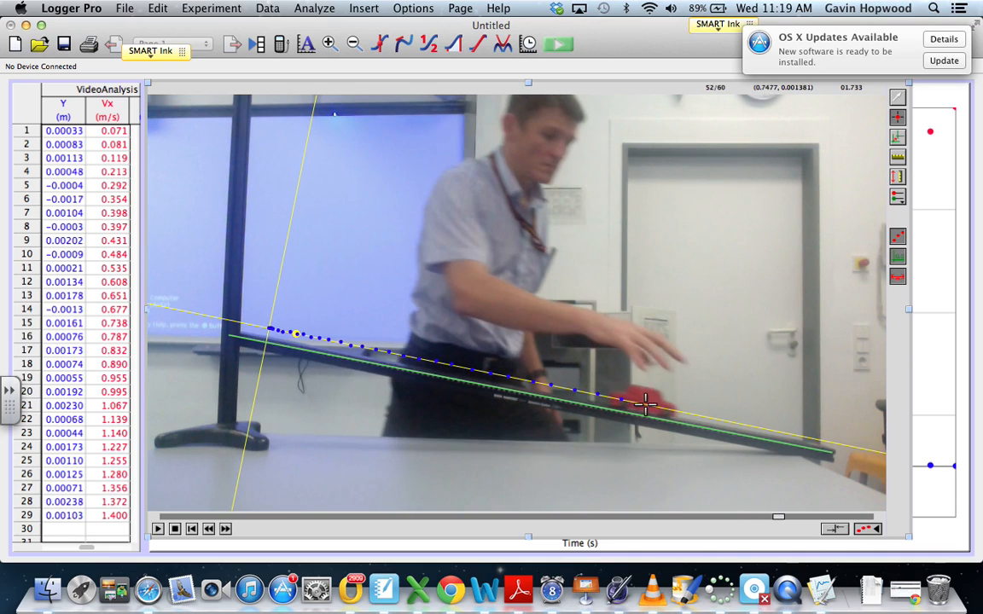
pyautogui.click(645, 405)
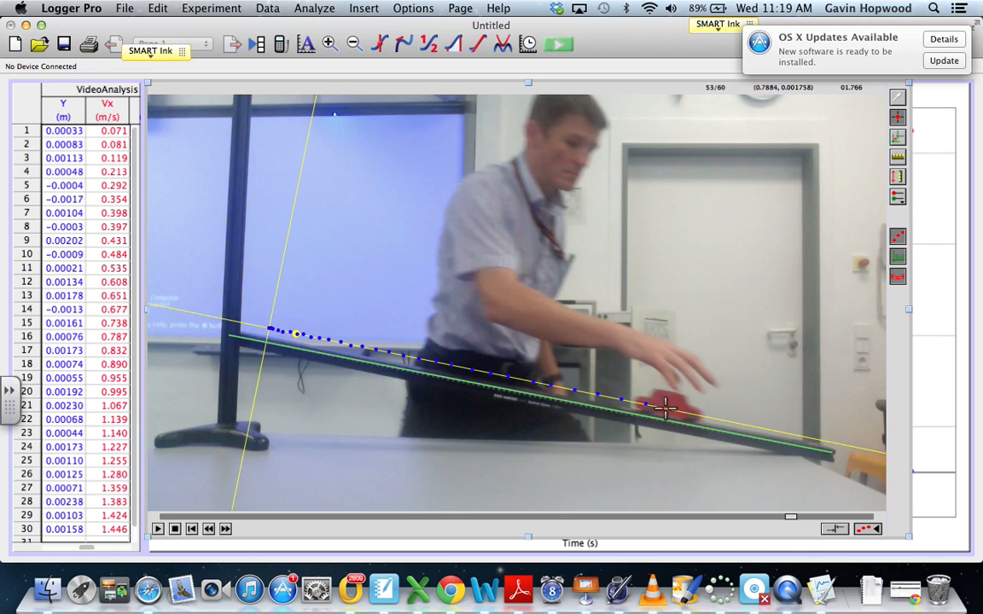
pyautogui.click(666, 408)
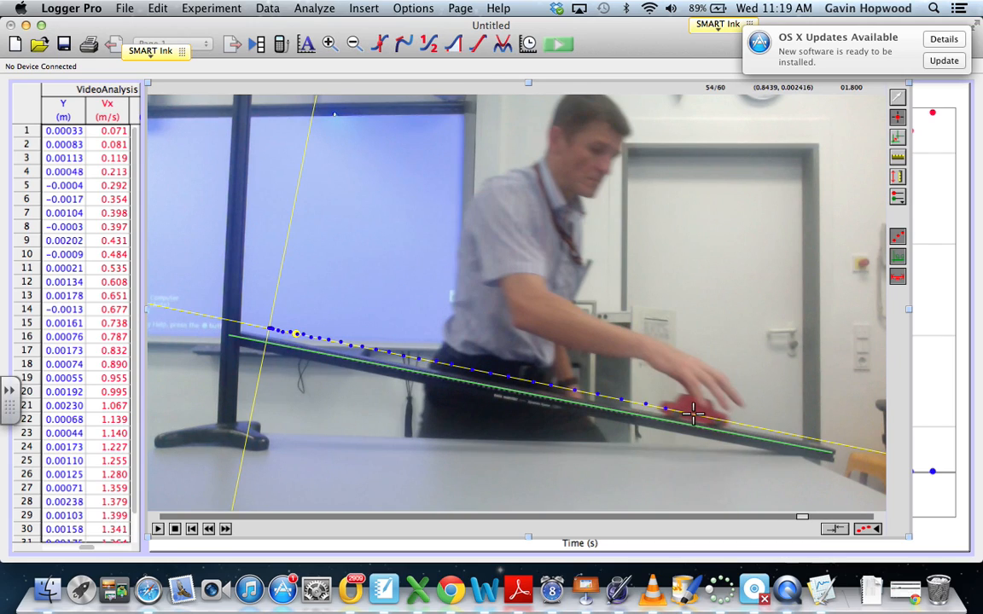
# Step: Add points on the middle of the trolley in frames 54 and 55, and leave point-adding mode
pyautogui.click(693, 414)
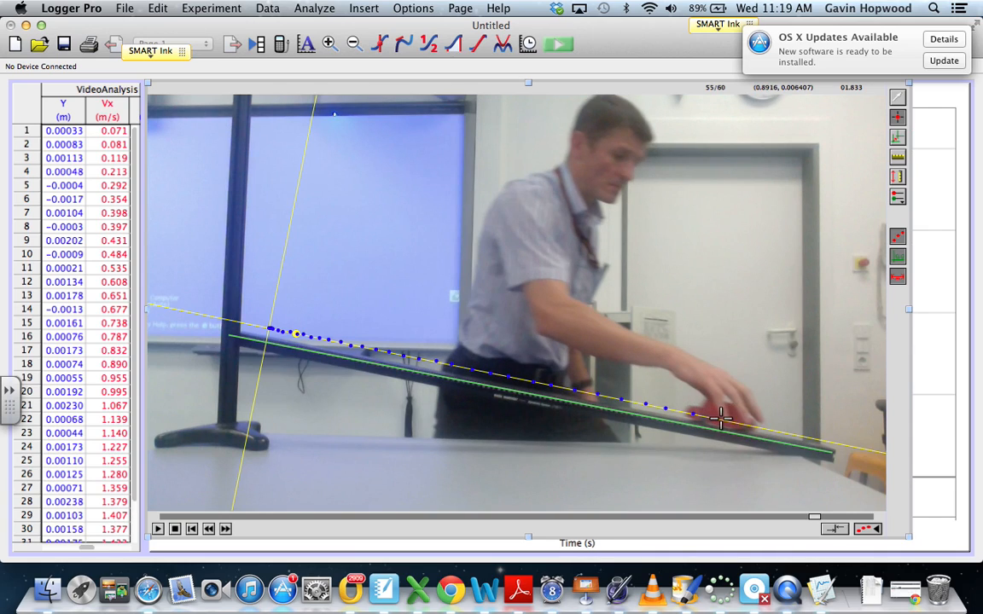
pyautogui.click(722, 417)
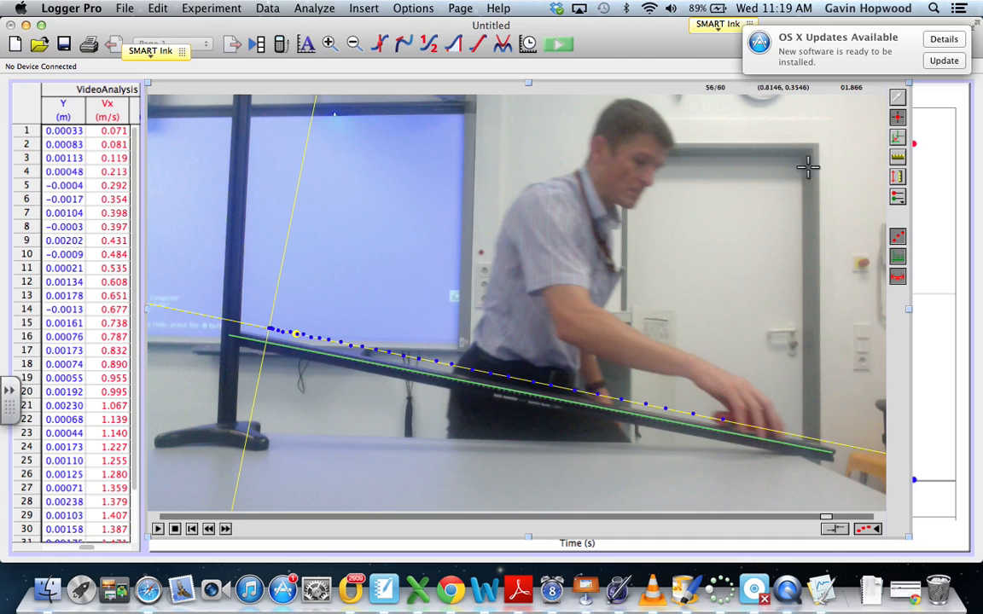
pyautogui.click(898, 99)
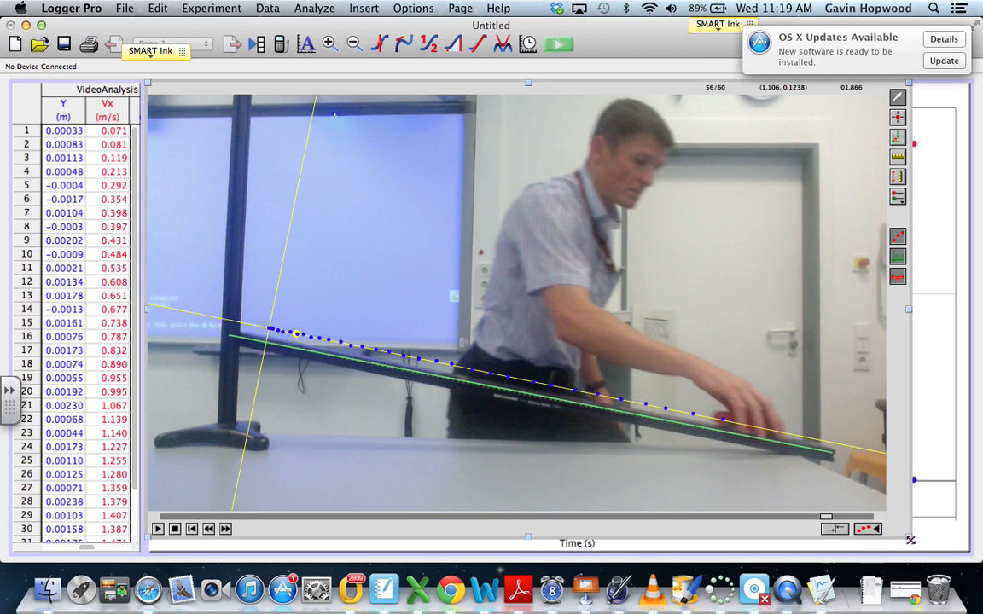
# Step: Shrink the movie to about a third of the page width and move it over the empty upper area of the graph
pyautogui.moveTo(910, 541); pyautogui.dragTo(627, 350)
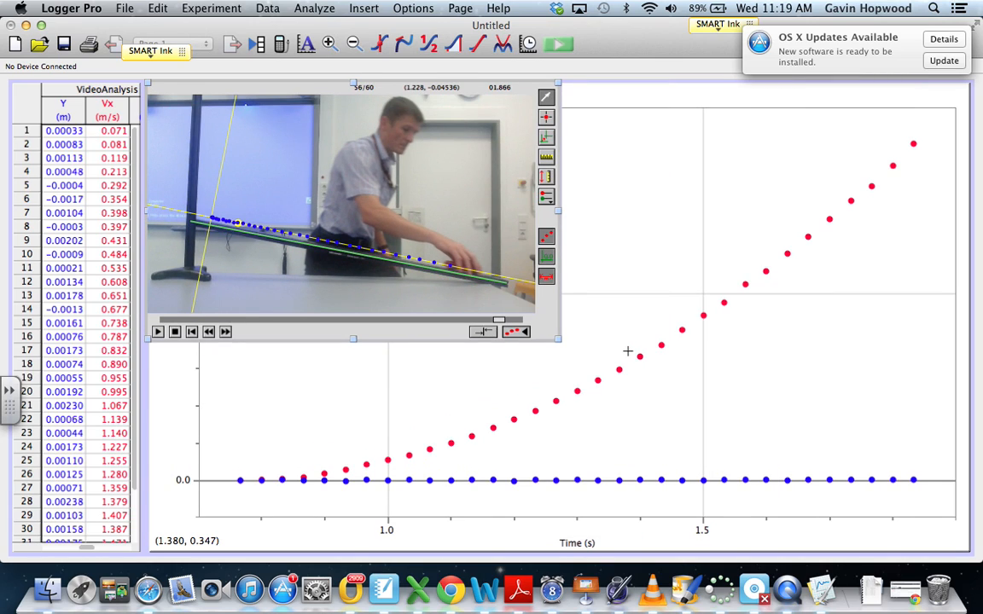
pyautogui.moveTo(558, 339); pyautogui.dragTo(459, 279)
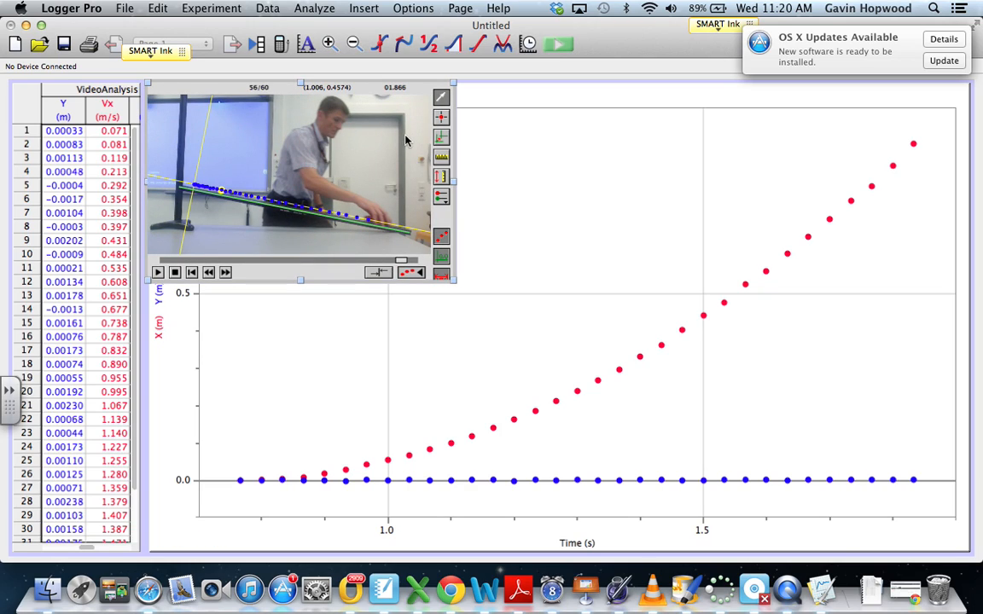
pyautogui.moveTo(346, 82); pyautogui.dragTo(483, 123)
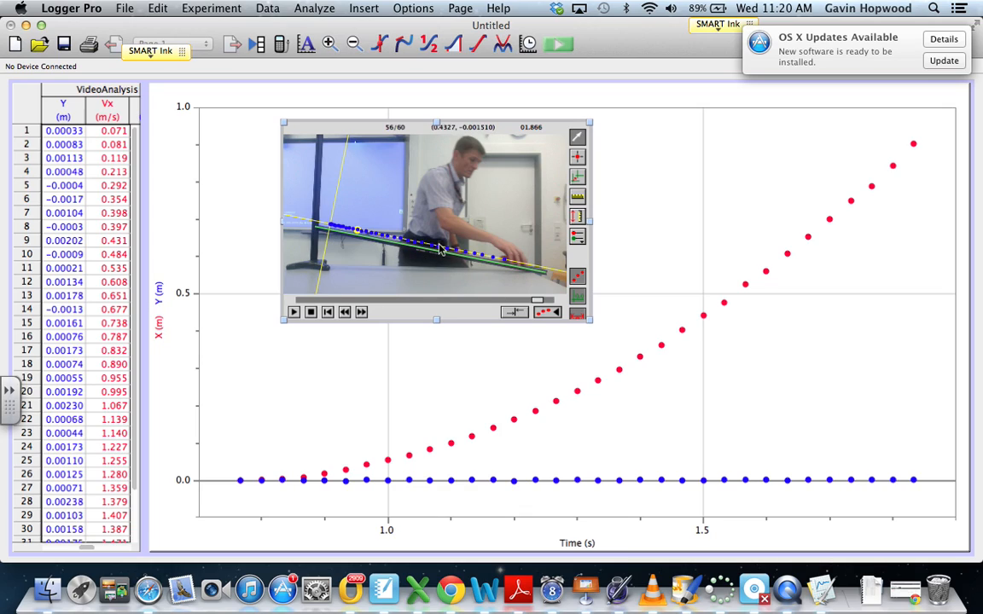
# Step: Plot only X on the graph's vertical axis and narrow the graph to free space beside it
pyautogui.click(158, 294)
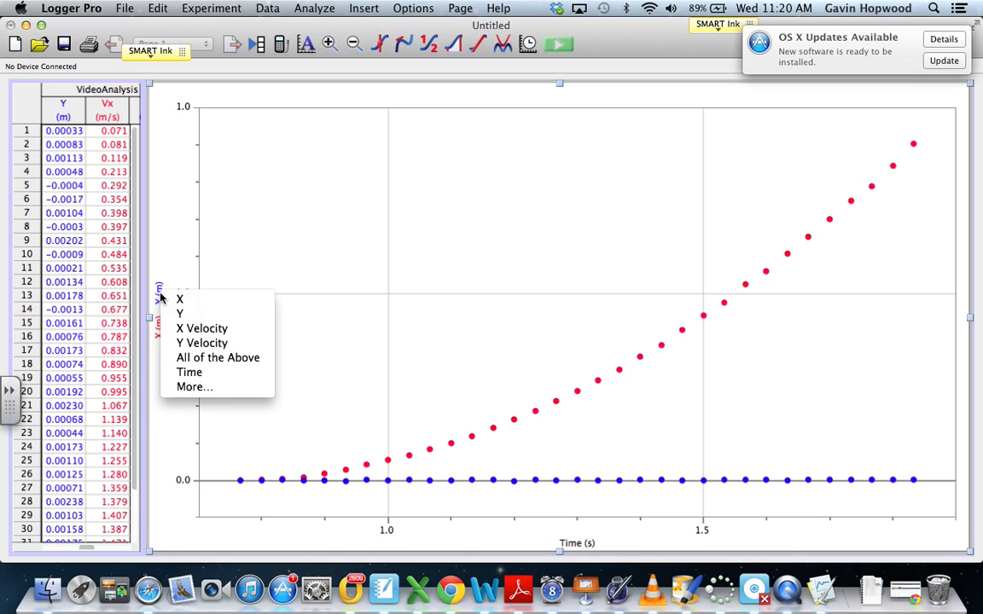
pyautogui.click(179, 300)
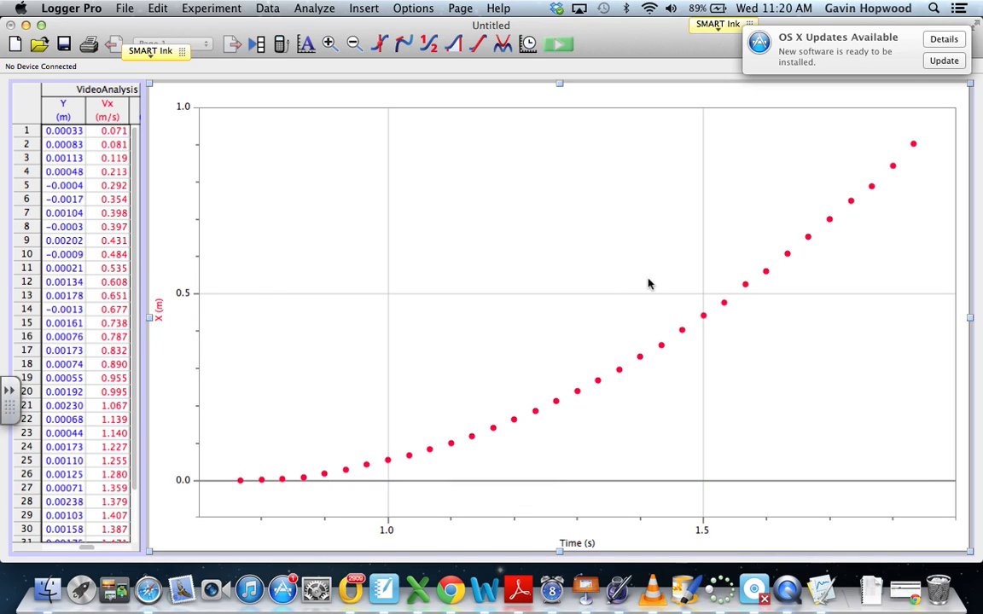
pyautogui.moveTo(971, 320); pyautogui.dragTo(718, 324)
pyautogui.moveTo(577, 300); pyautogui.dragTo(445, 287)
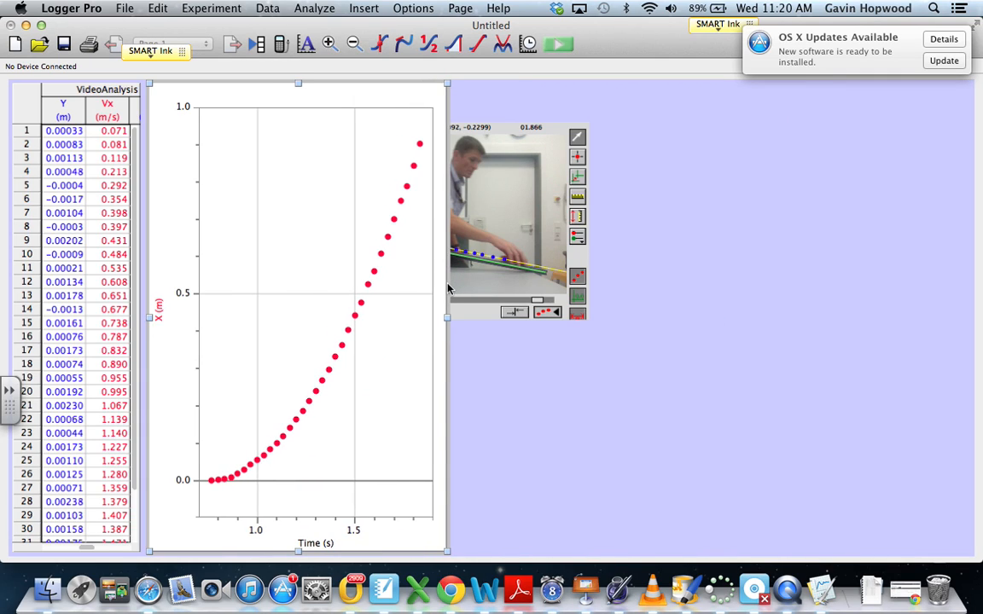
# Step: Move the movie off the graph into the free space beside it and widen the graph up to the movie's edge
pyautogui.click(465, 193)
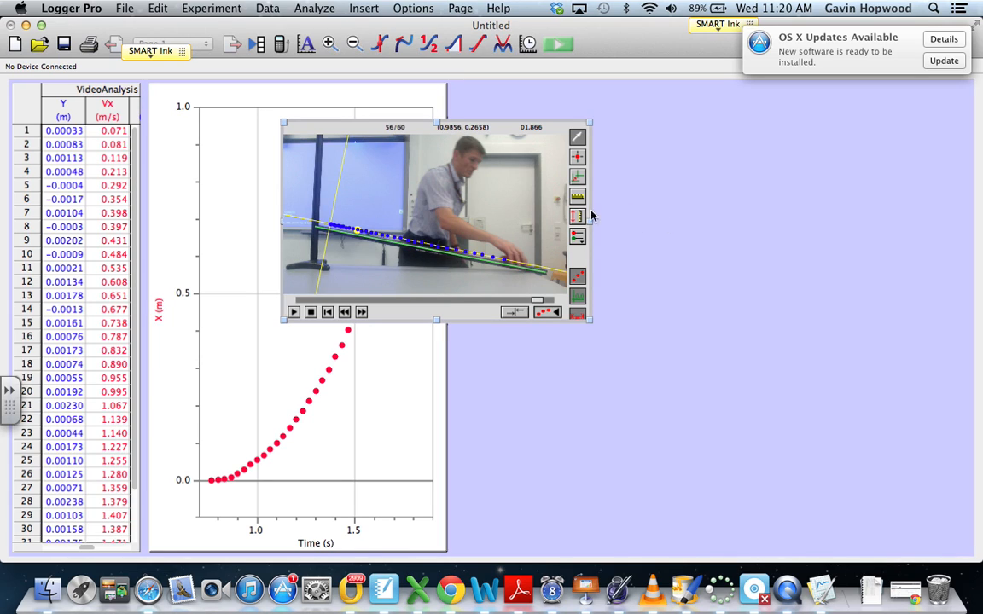
pyautogui.moveTo(518, 127); pyautogui.dragTo(773, 111)
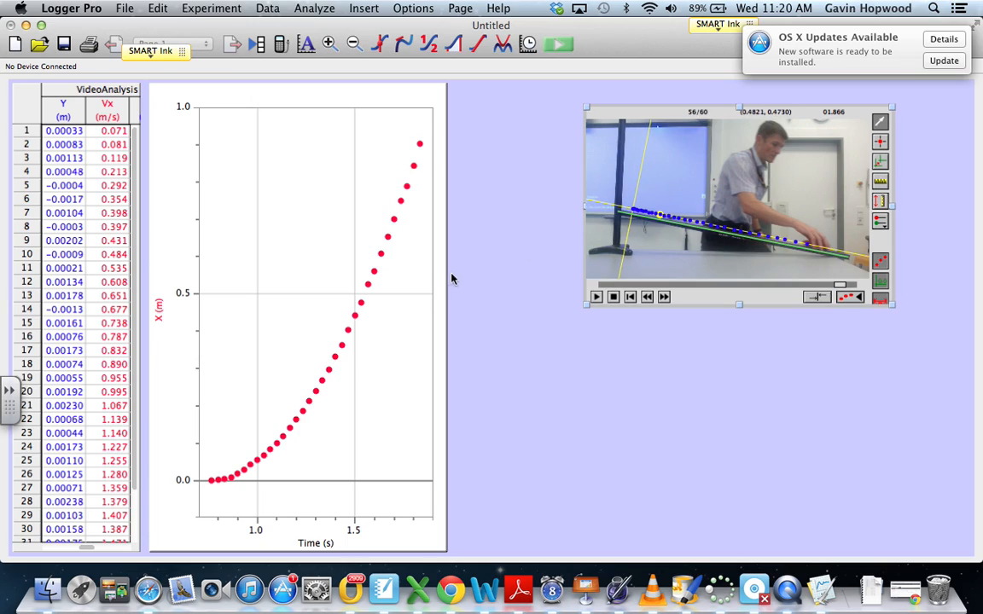
pyautogui.click(426, 307)
pyautogui.moveTo(448, 320); pyautogui.dragTo(580, 326)
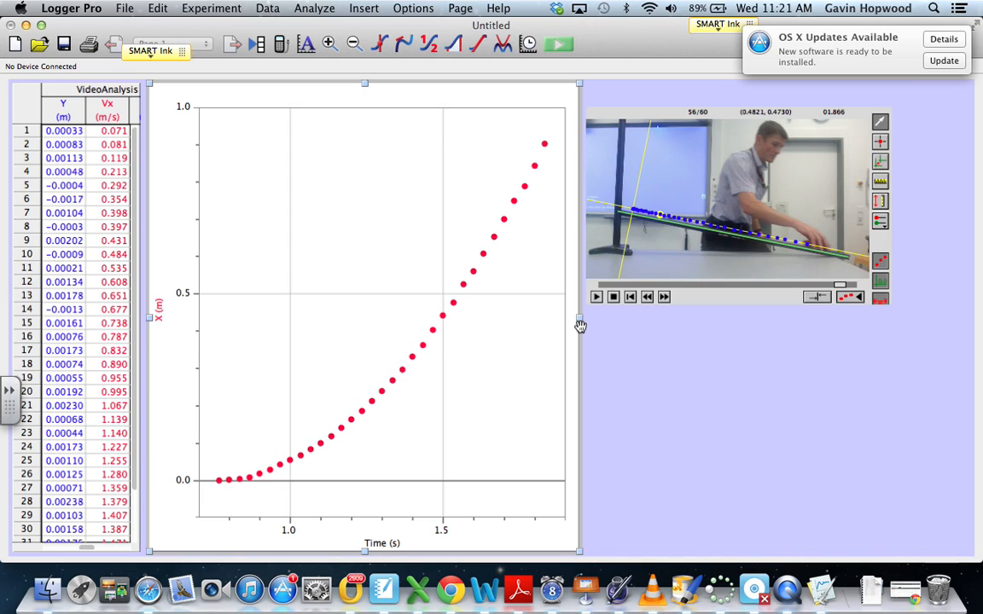
# Step: Enlarge the movie to about half of the page width, extending it over part of the graph
pyautogui.click(621, 225)
pyautogui.moveTo(587, 208); pyautogui.dragTo(412, 230)
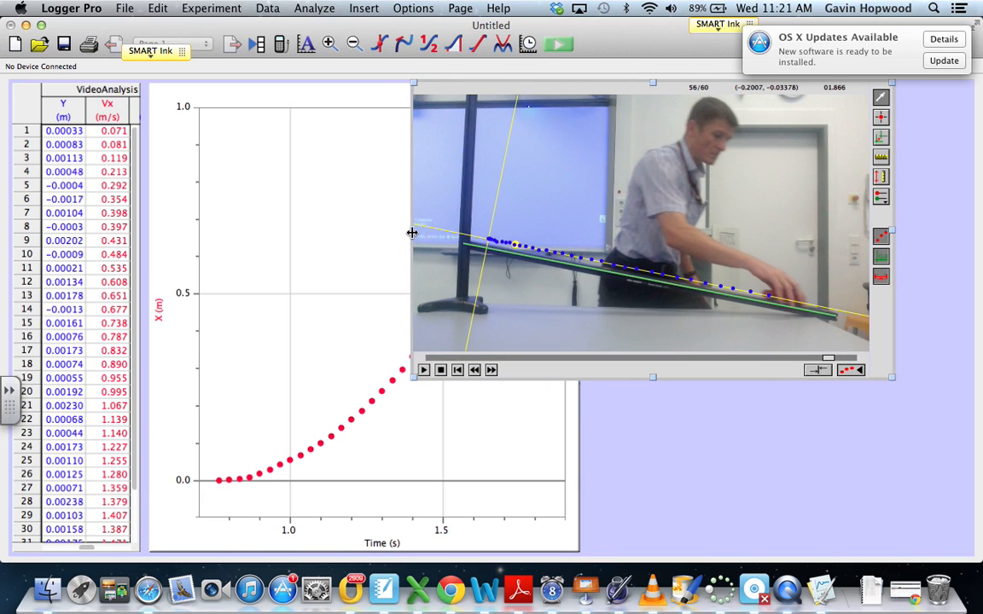